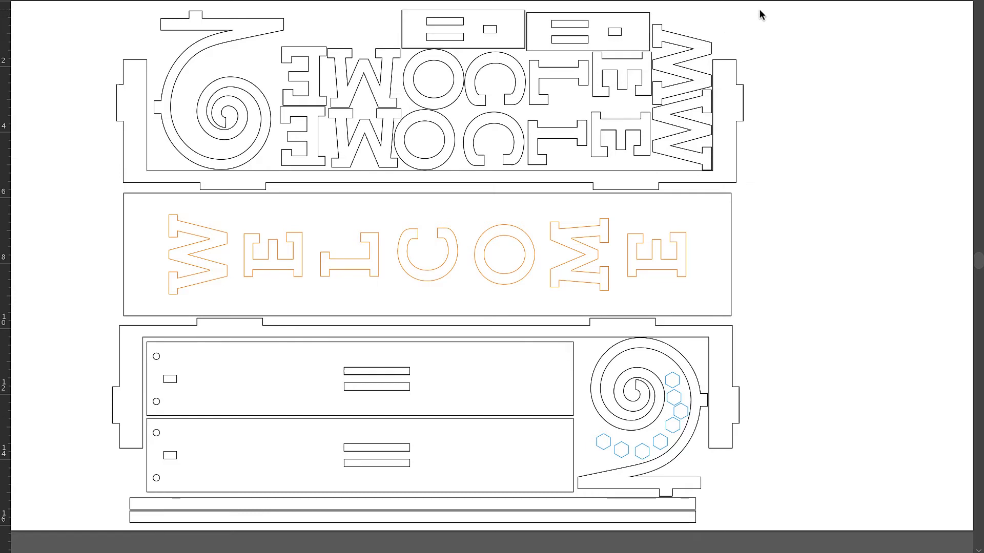
- Examine the nested cut layout, including the loose letters, small slotted plates, WELCOME panel, long boards and scroll brackets
drag(764, 6, 112, 305)
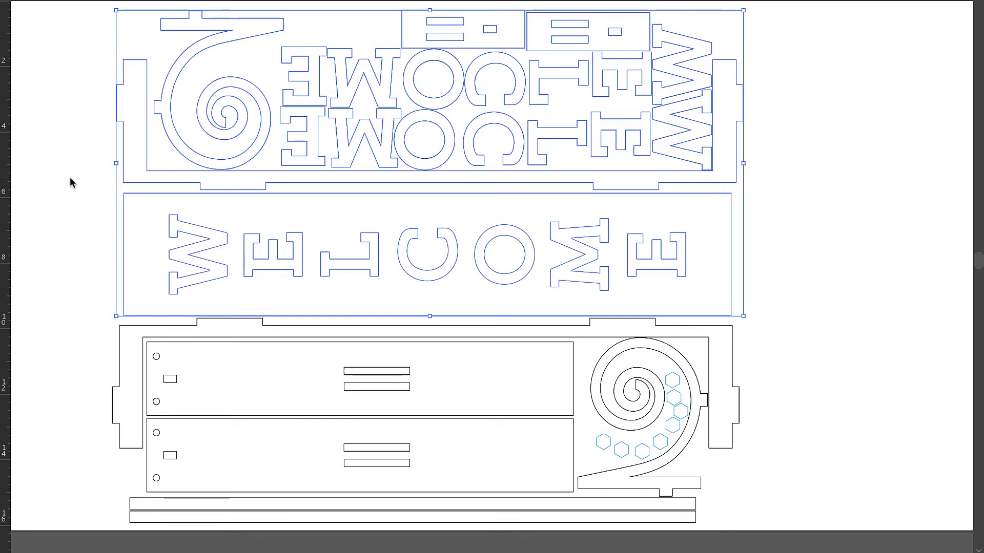
click(78, 148)
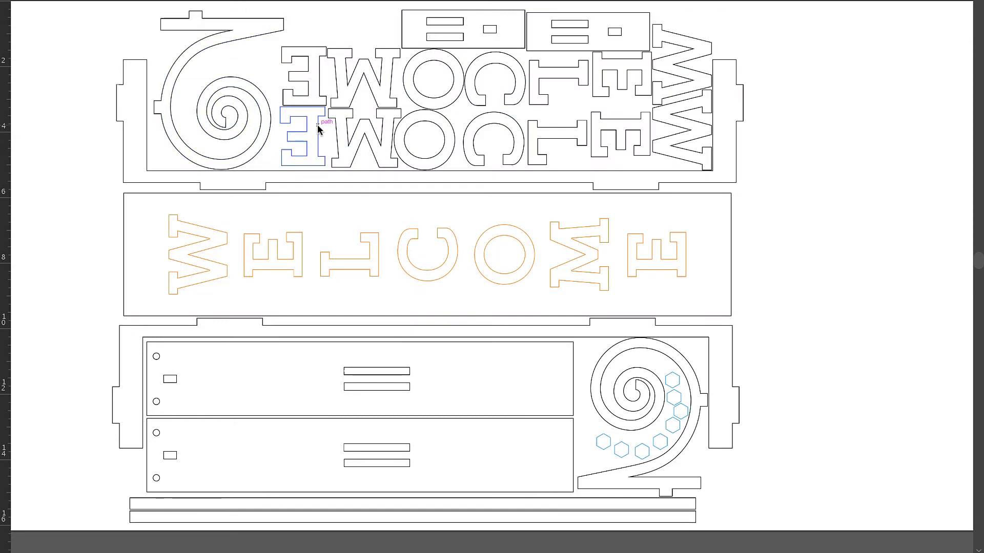
scroll(387, 102, up, 1)
scroll(387, 102, up, 4)
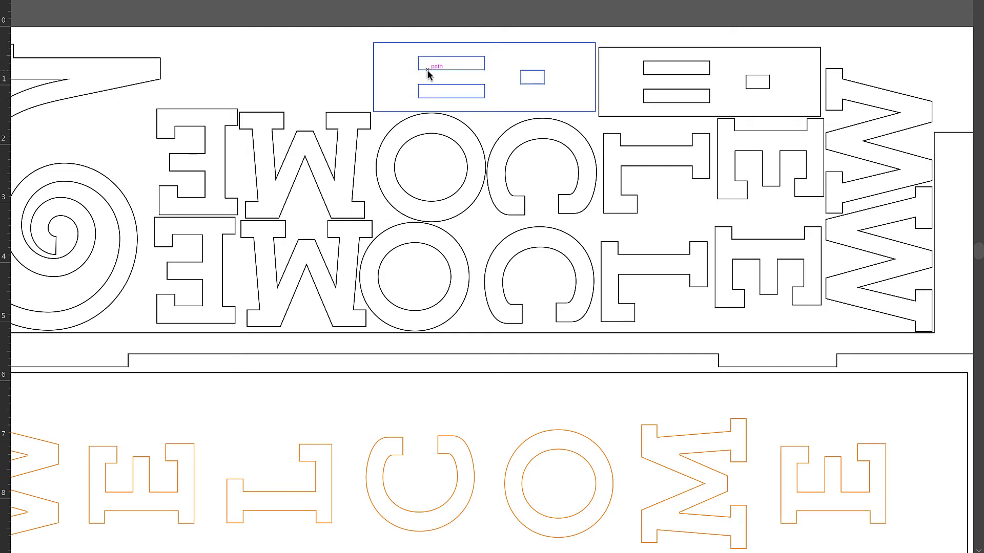
click(435, 67)
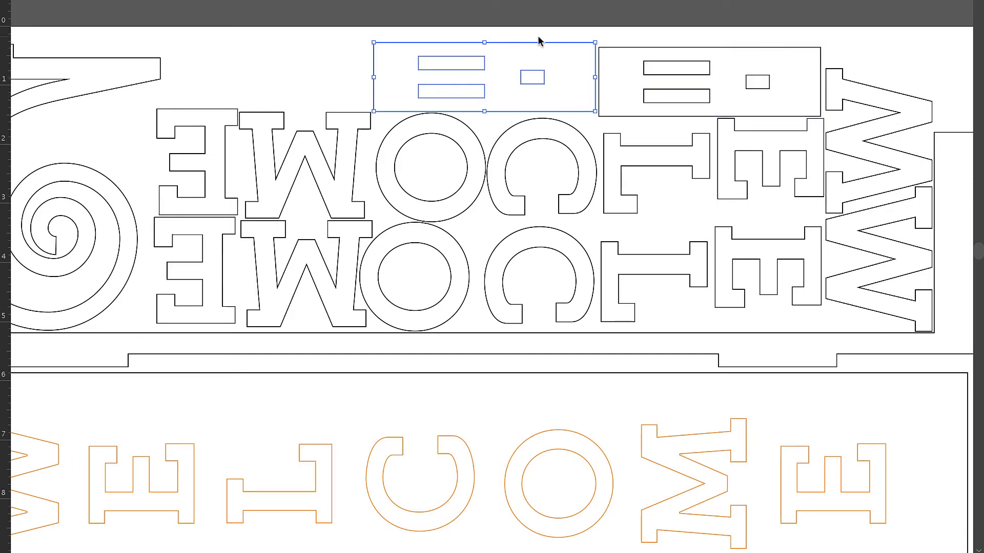
scroll(531, 72, down, 4)
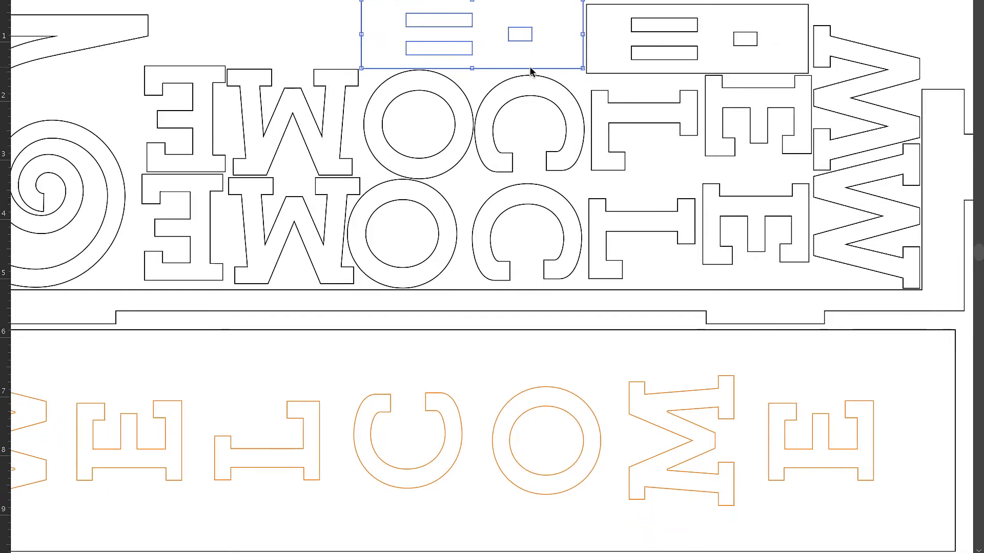
scroll(525, 70, down, 5)
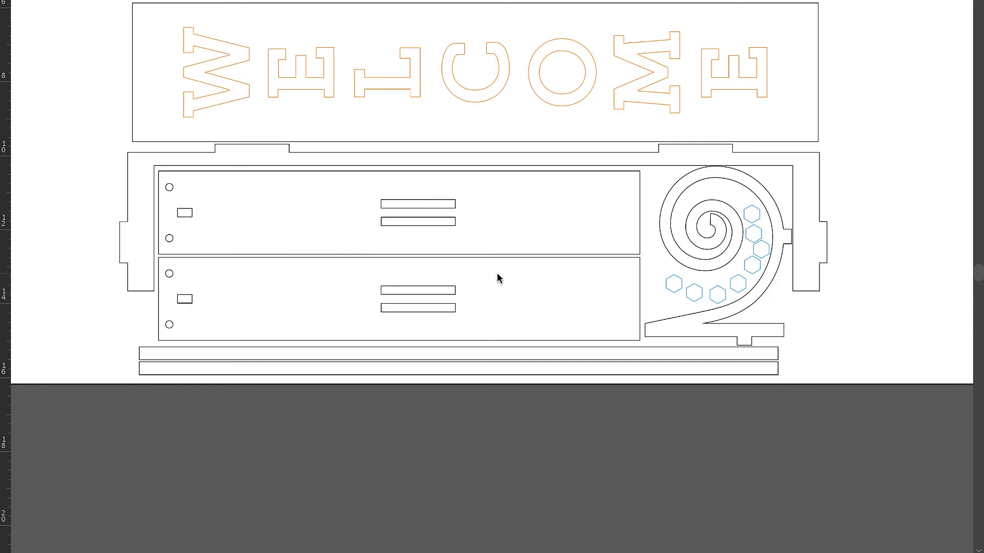
scroll(497, 274, up, 3)
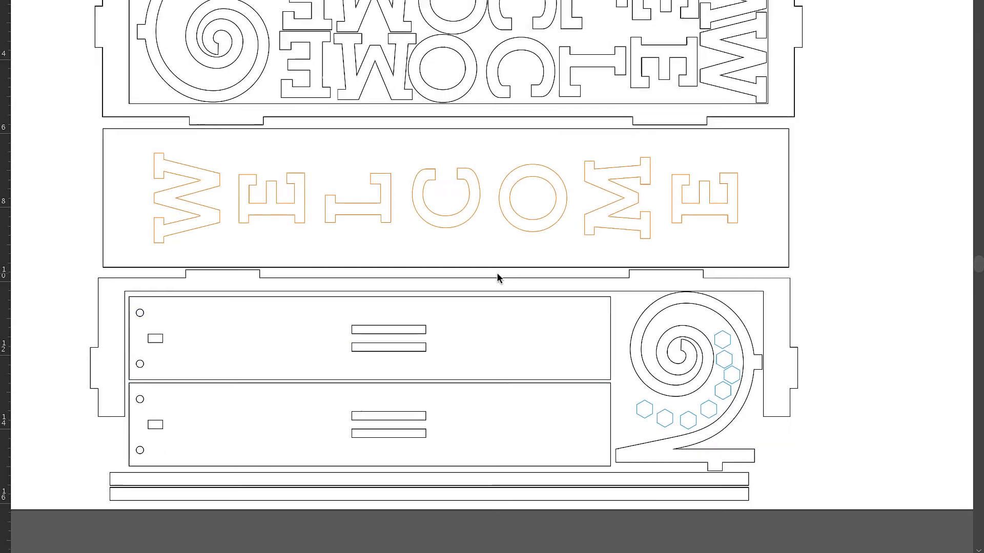
scroll(497, 277, down, 2)
scroll(499, 278, up, 2)
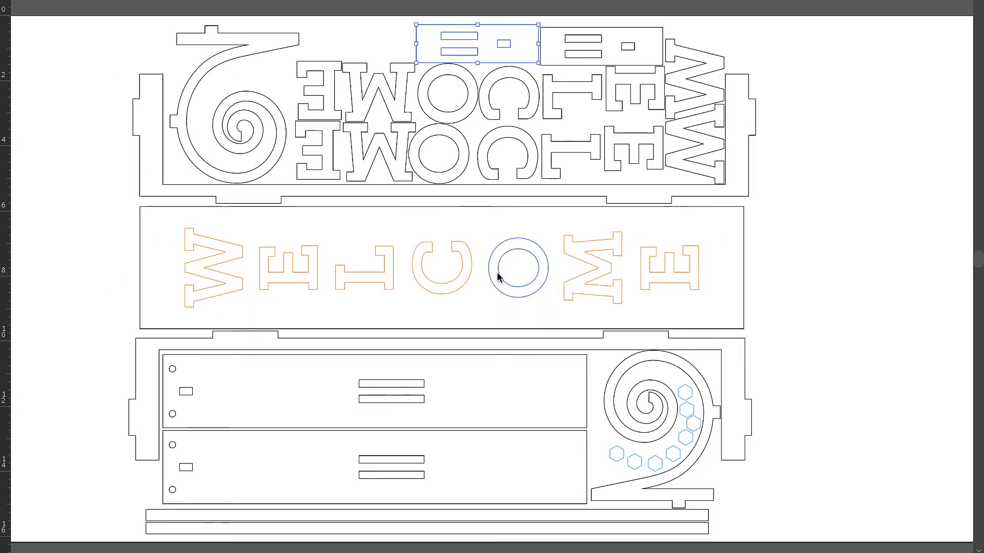
click(749, 135)
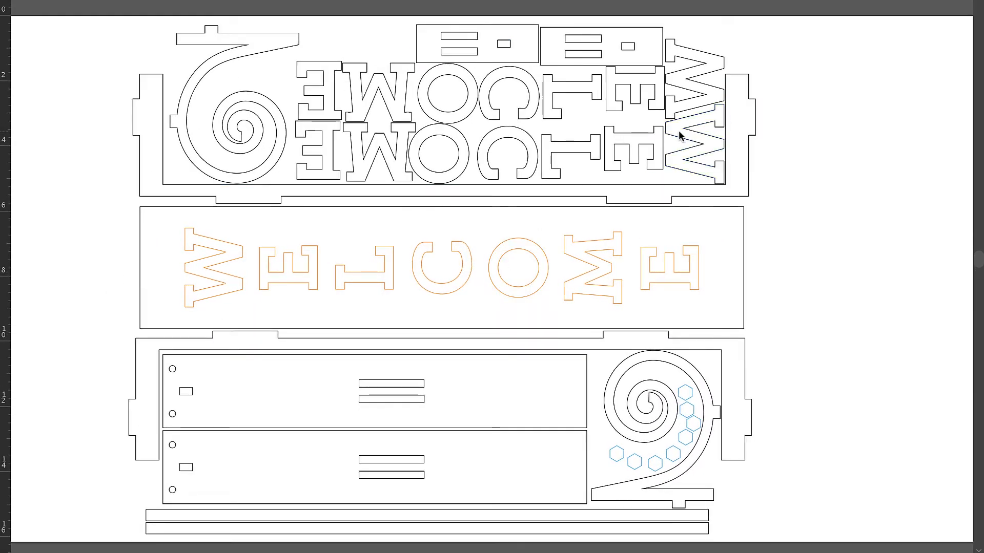
click(605, 141)
- Move the entire cut layout up and to the right to clear working space on the artboard
scroll(545, 145, down, 2)
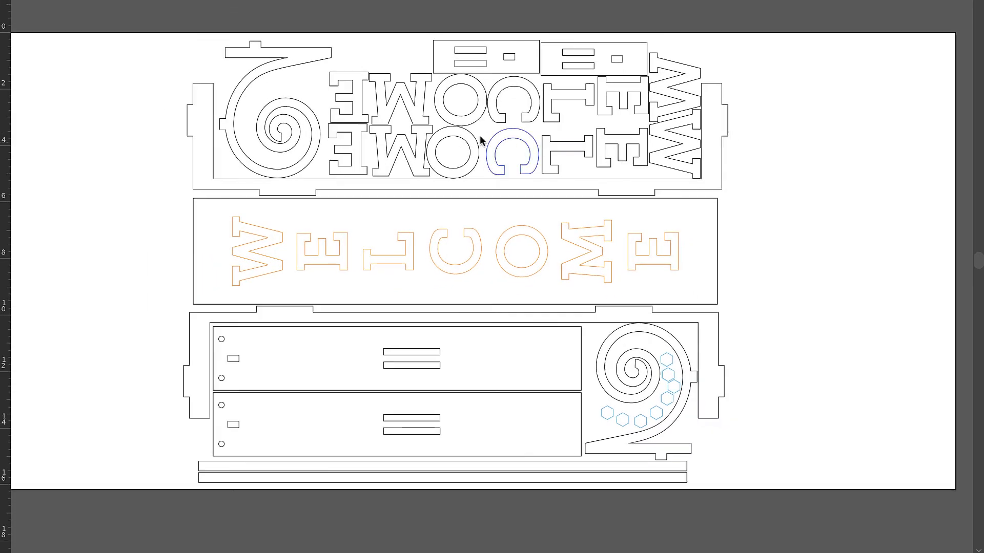
drag(156, 24, 742, 507)
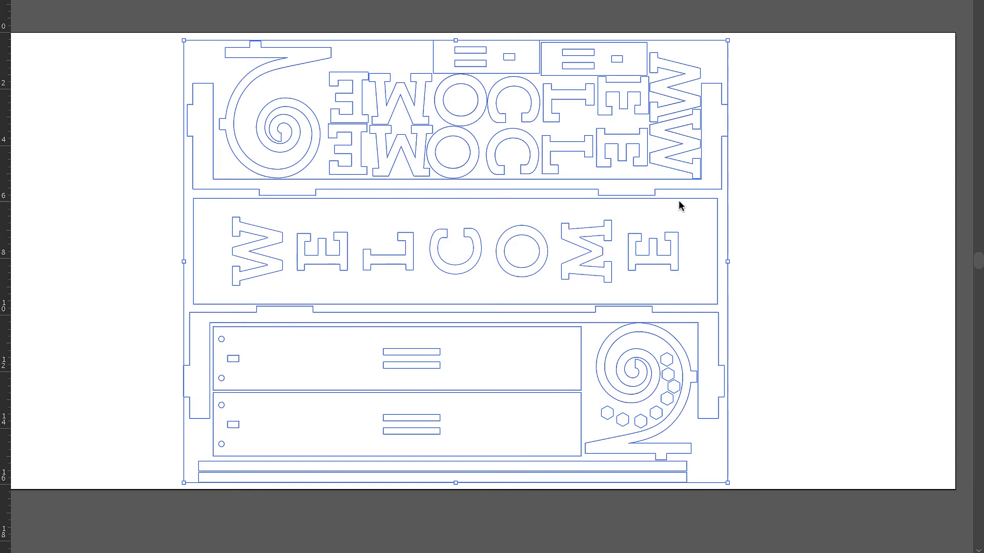
drag(679, 206, 880, 1)
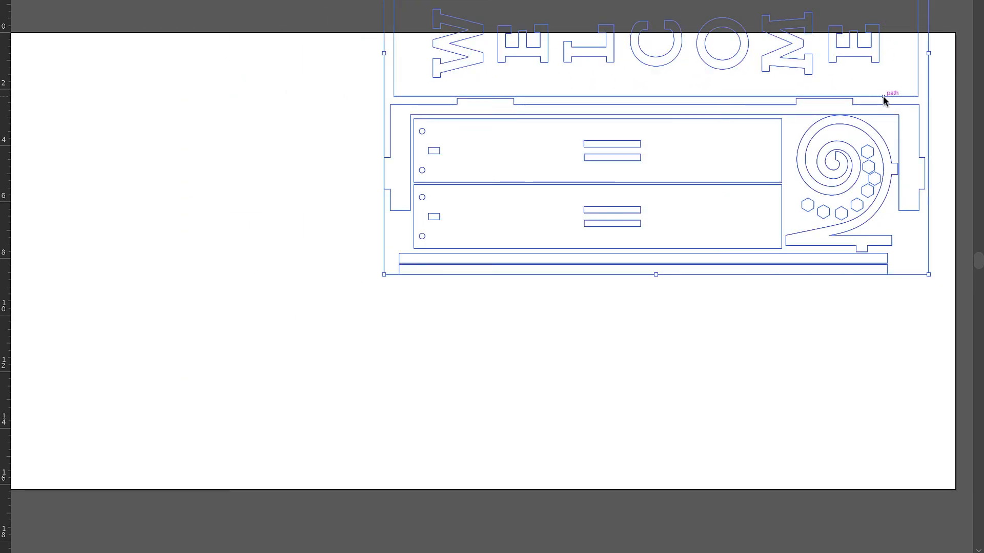
drag(883, 100, 894, 38)
click(771, 278)
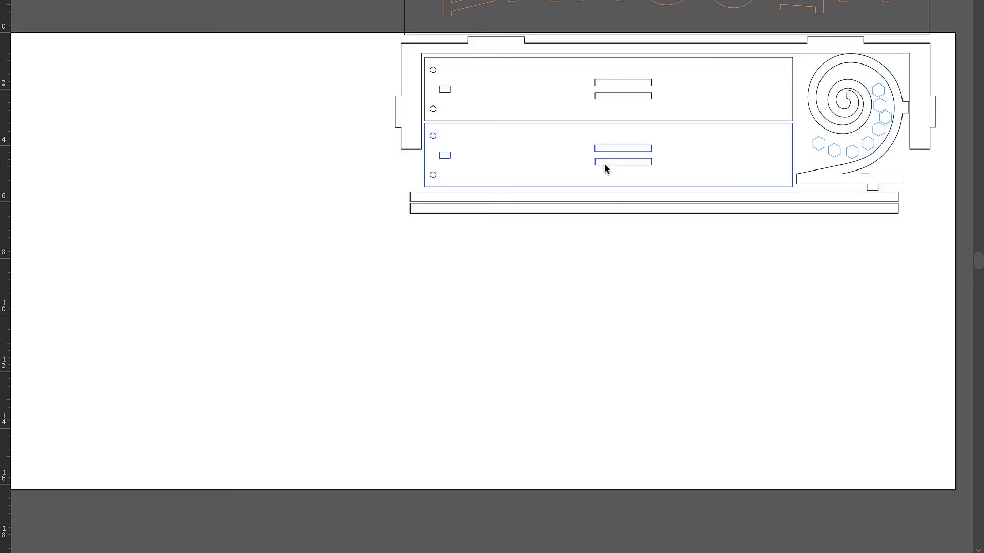
- Place the two long slotted boards end to end in the empty area, with the second one flipped so its holes face outward
drag(604, 163, 251, 311)
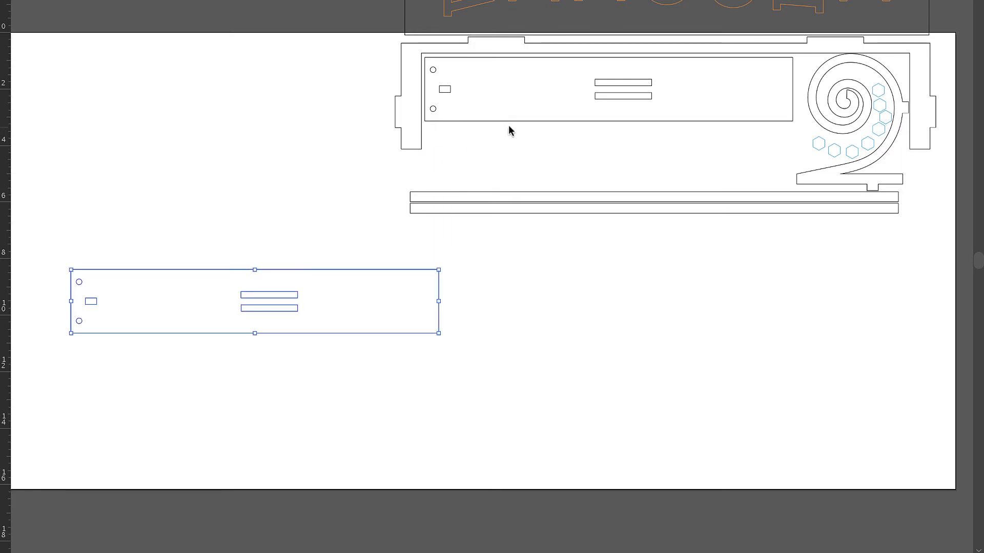
drag(511, 120, 534, 333)
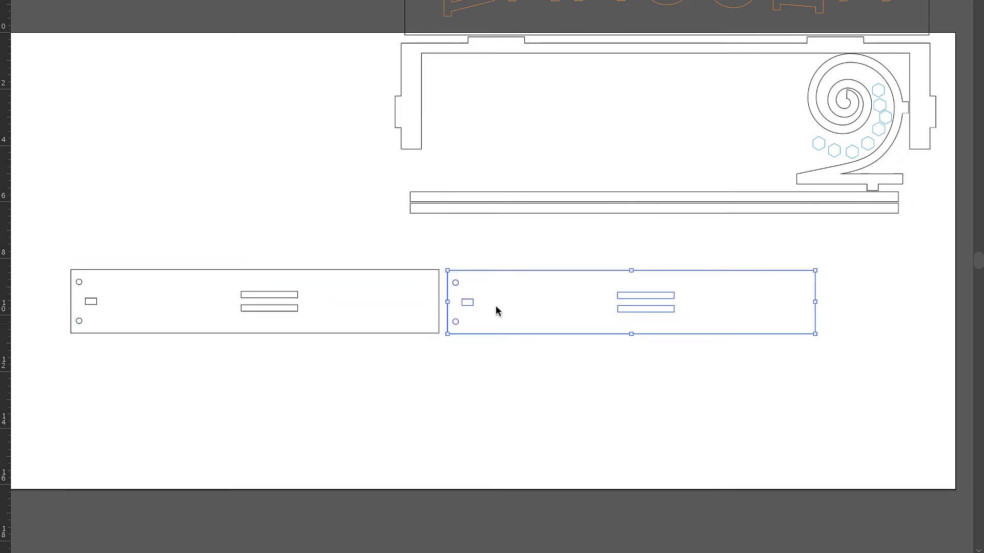
drag(444, 268, 702, 332)
click(630, 366)
click(276, 294)
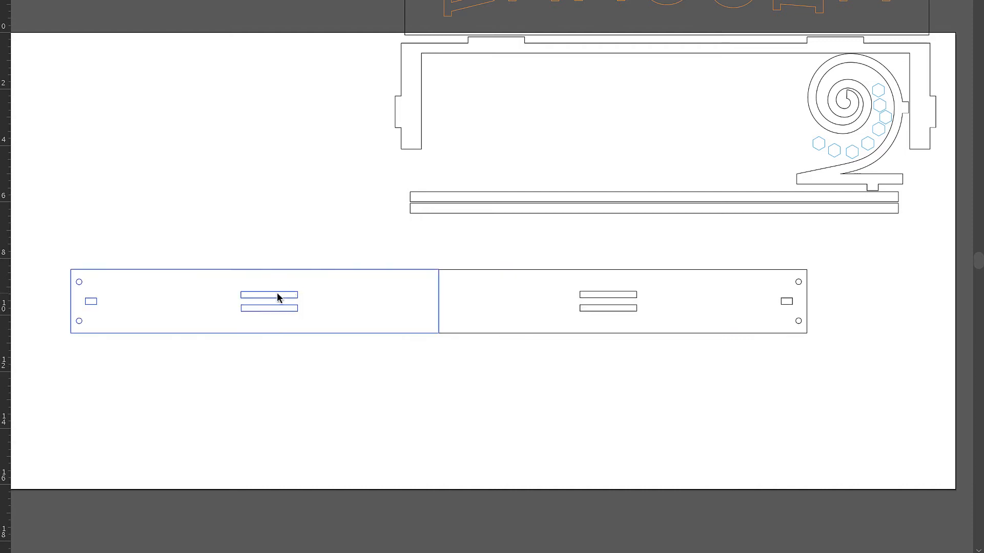
click(263, 308)
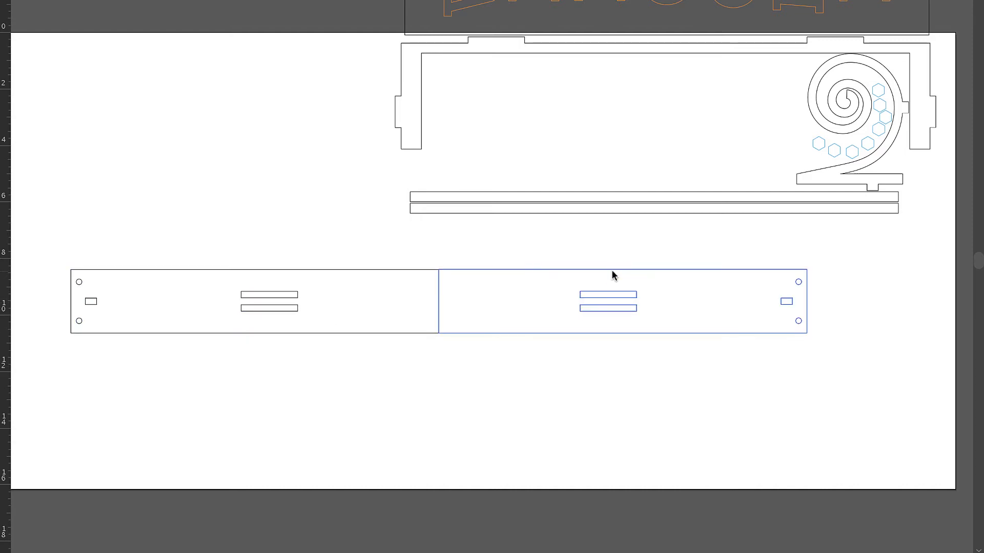
- Move the two U-shaped frames onto the joined boards, lining up their tabs with the upper and lower slots
scroll(592, 251, down, 1)
scroll(592, 251, up, 2)
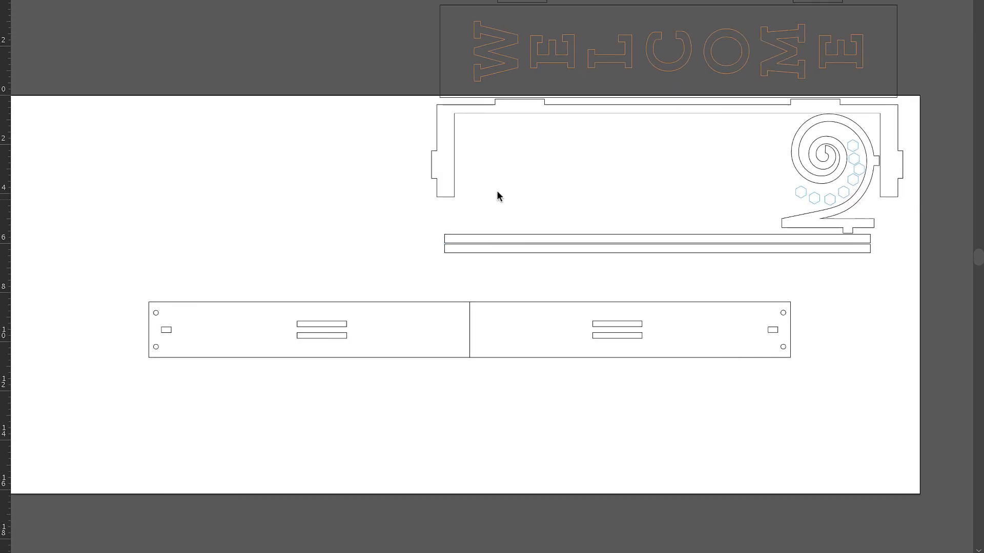
drag(456, 162, 257, 409)
scroll(410, 198, up, 2)
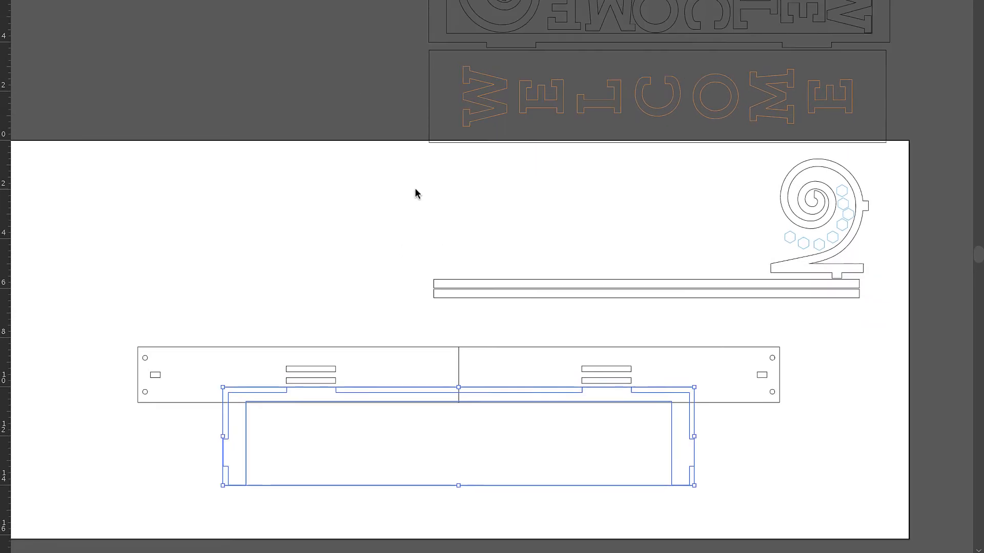
drag(430, 29, 231, 348)
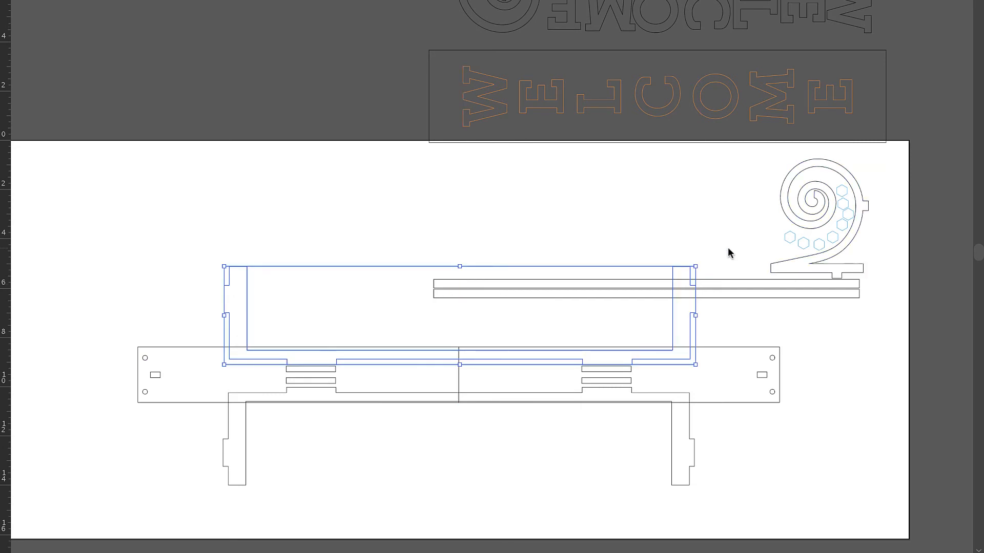
click(726, 265)
- Position the WELCOME panel above the upper frame, with one long strip along its upper edge and the other strip above the artboard
drag(793, 291, 623, 177)
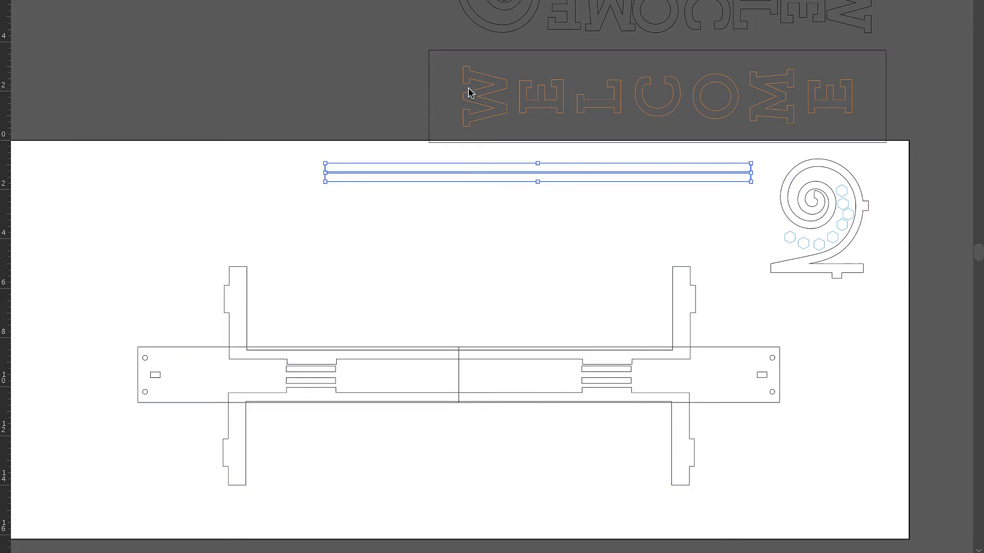
drag(472, 94, 287, 212)
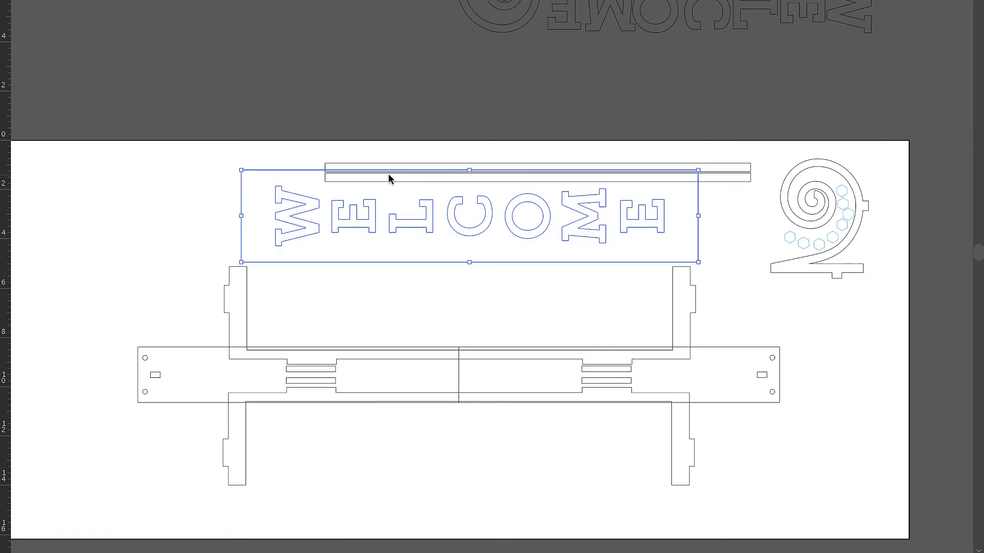
drag(738, 148, 665, 110)
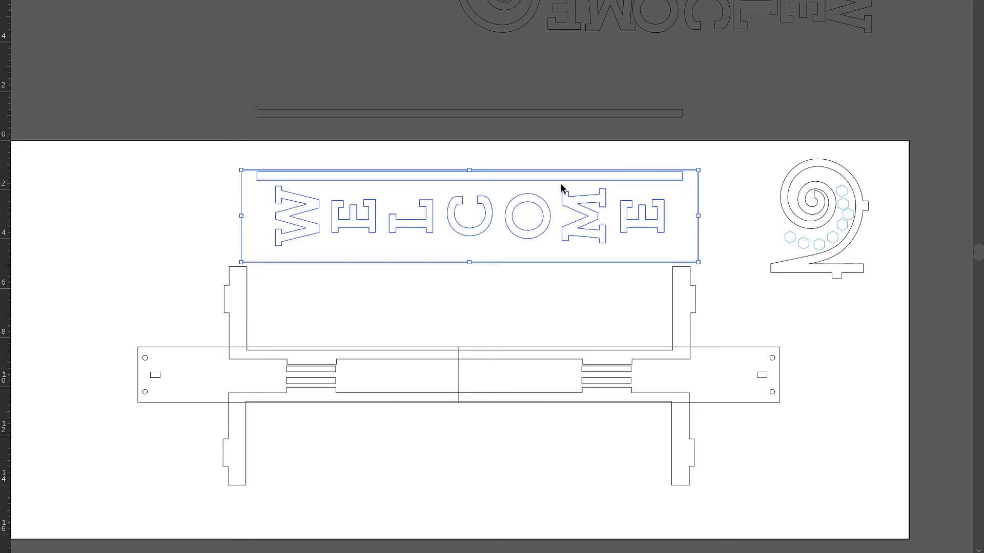
click(562, 153)
drag(561, 179, 561, 182)
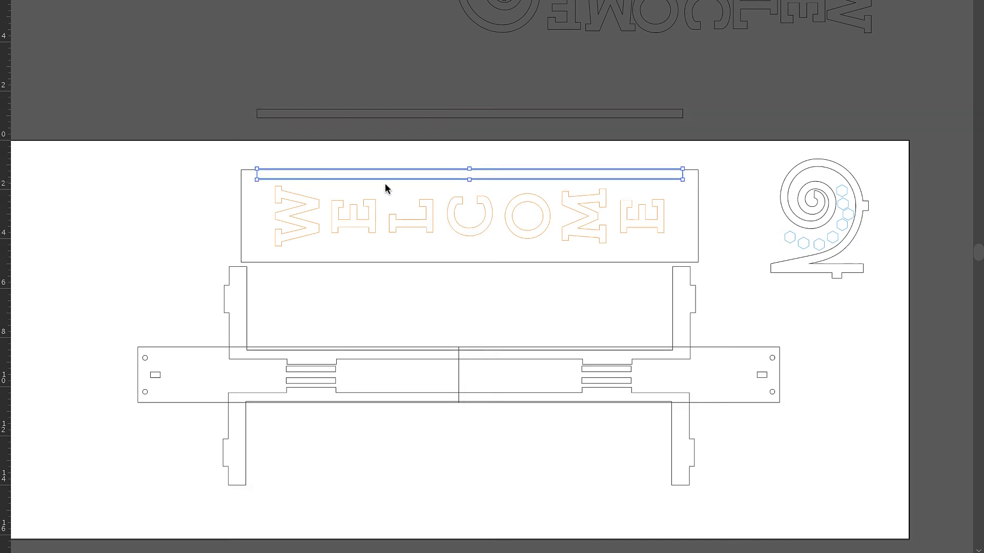
scroll(231, 204, up, 1)
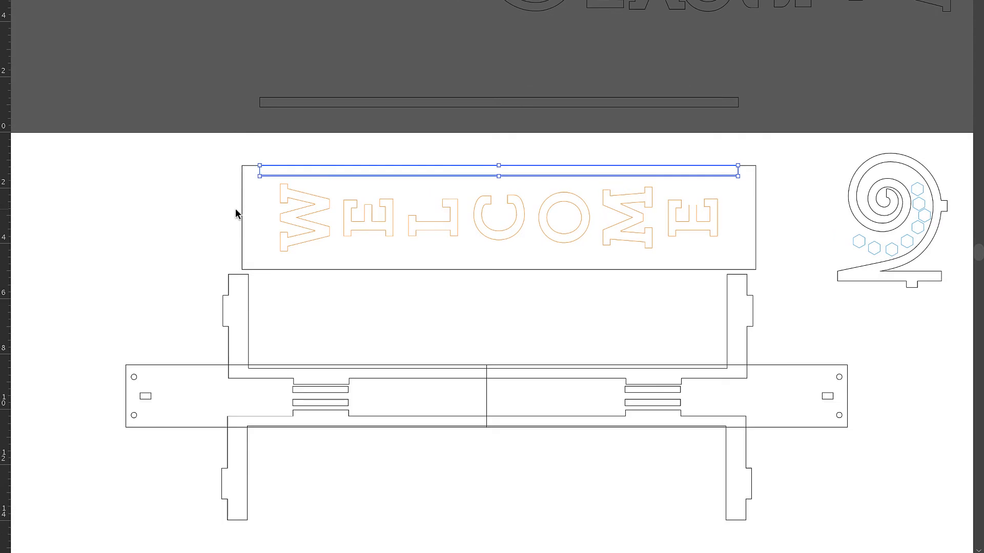
- Lay the WELCOME panel over the upper U-shaped frame and fit the long strip between the frame's arms at their open ends
drag(243, 215, 232, 322)
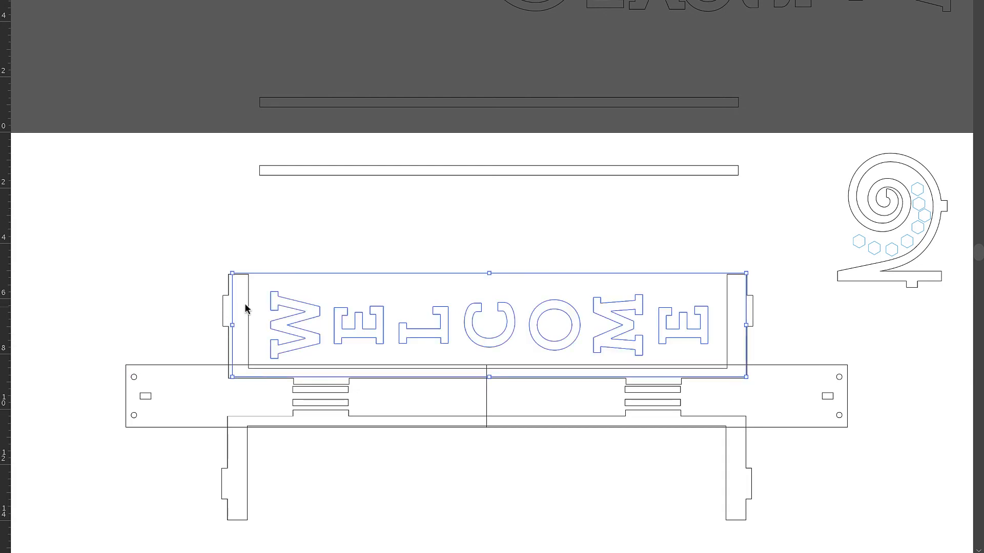
scroll(253, 290, up, 3)
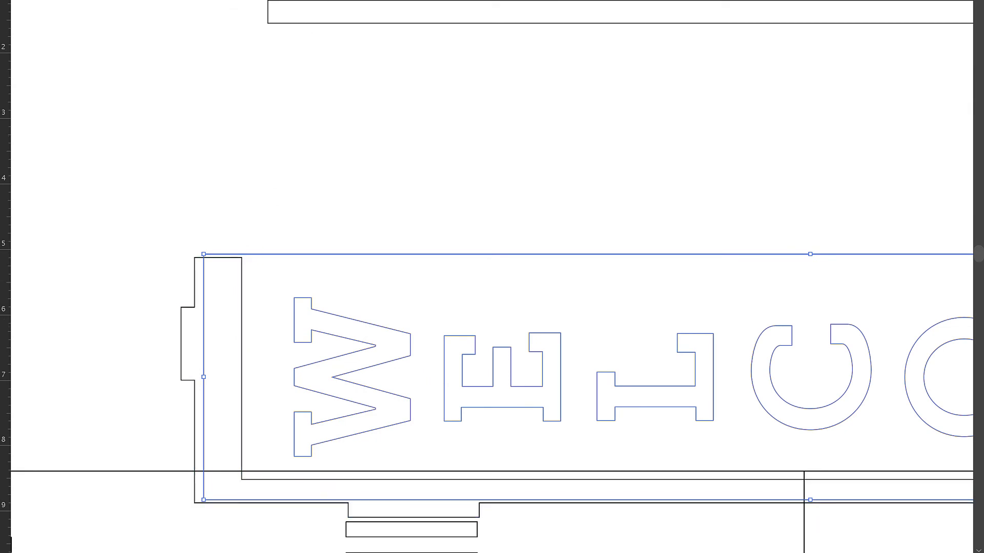
drag(328, 22, 303, 277)
scroll(390, 230, right, 4)
scroll(390, 229, down, 2)
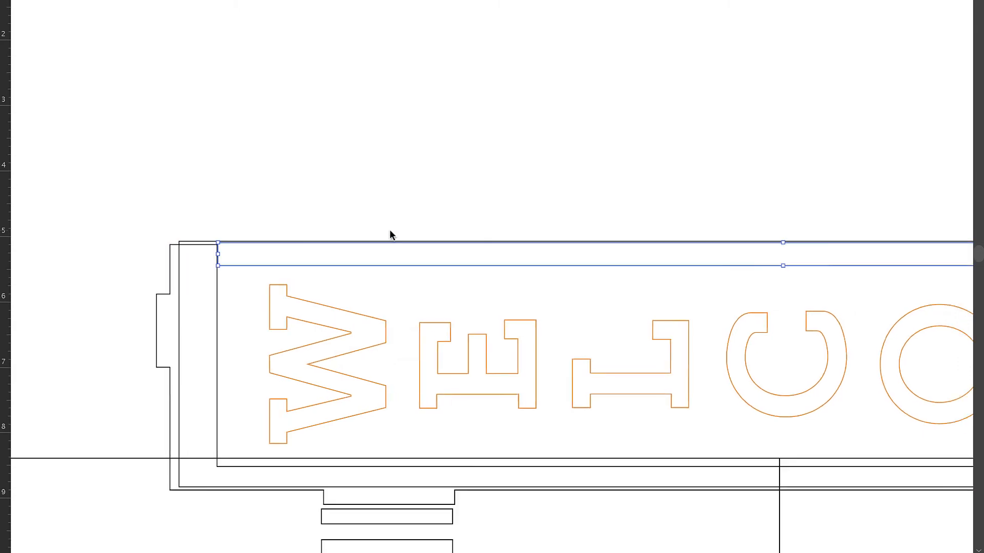
scroll(389, 230, down, 3)
scroll(389, 230, right, 3)
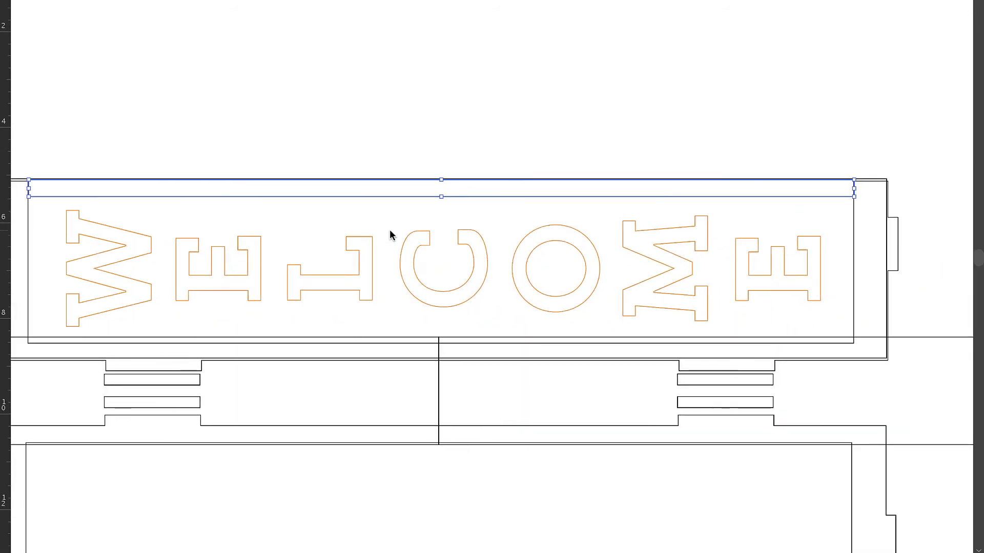
- Move the WELCOME panel and strip up clear of the frame, and place the strip above the panel at the artboard's upper edge
click(816, 221)
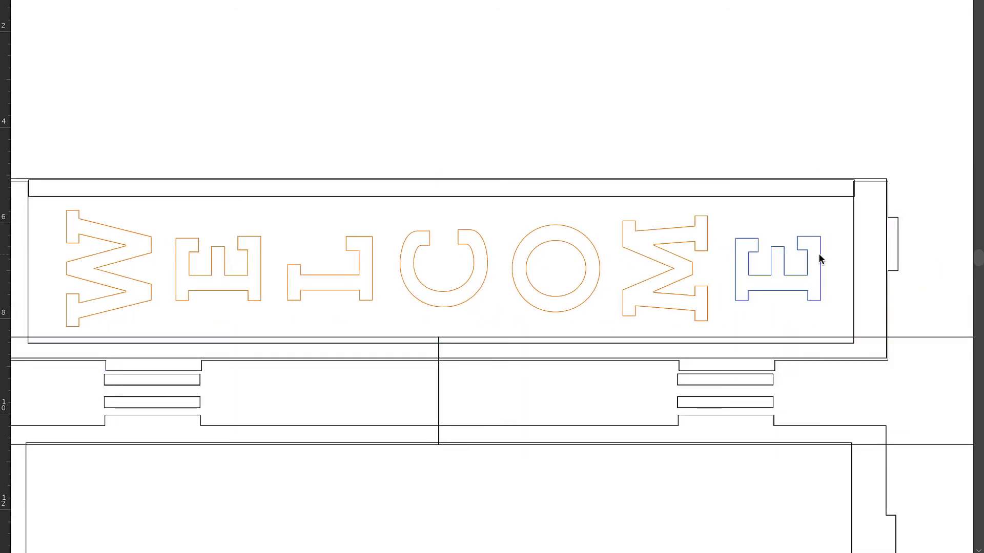
click(819, 236)
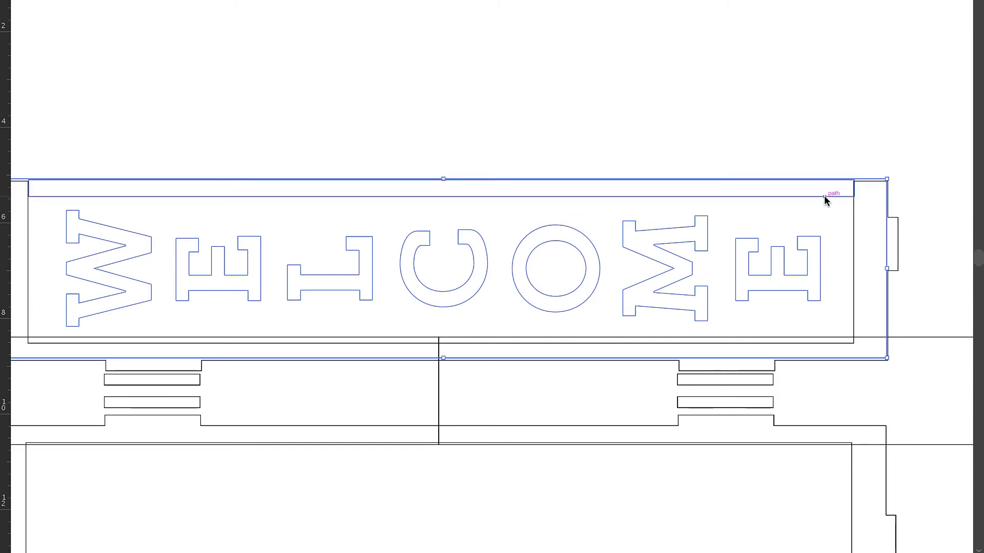
drag(824, 195, 828, 5)
scroll(828, 4, down, 3)
scroll(777, 5, up, 2)
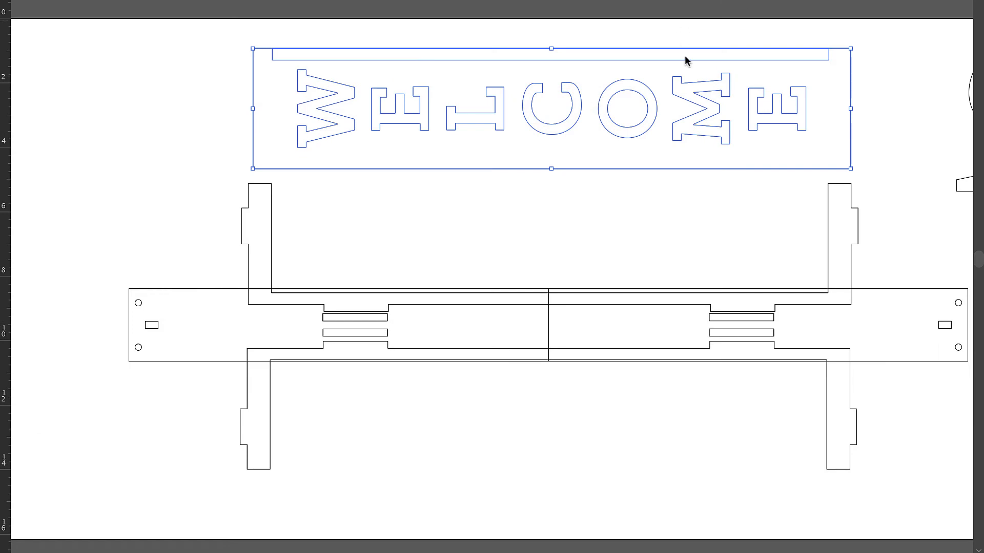
click(662, 11)
drag(667, 0, 629, 15)
drag(609, 60, 607, 30)
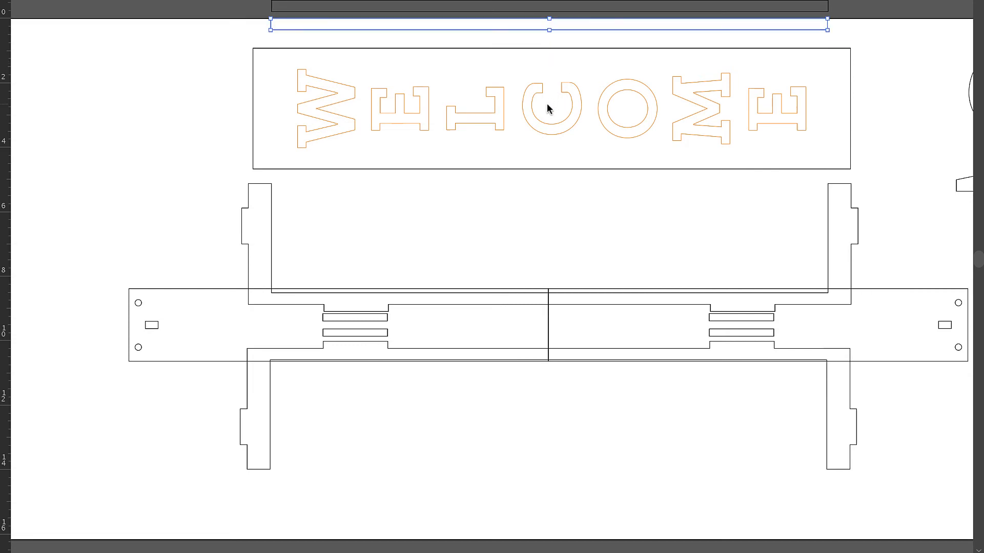
- Select the WELCOME panel together with its letters
scroll(546, 103, up, 2)
scroll(546, 103, right, 1)
scroll(471, 163, up, 1)
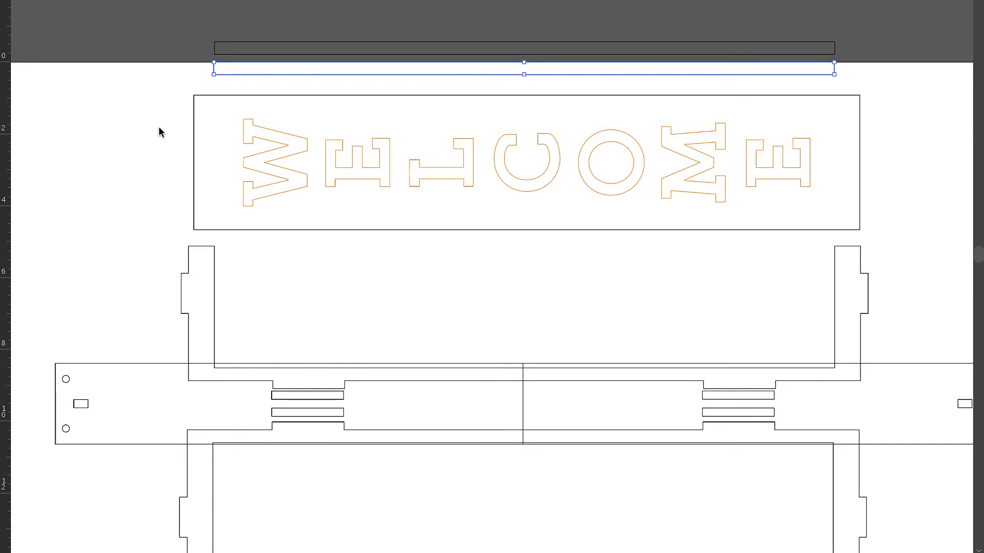
drag(161, 106, 887, 180)
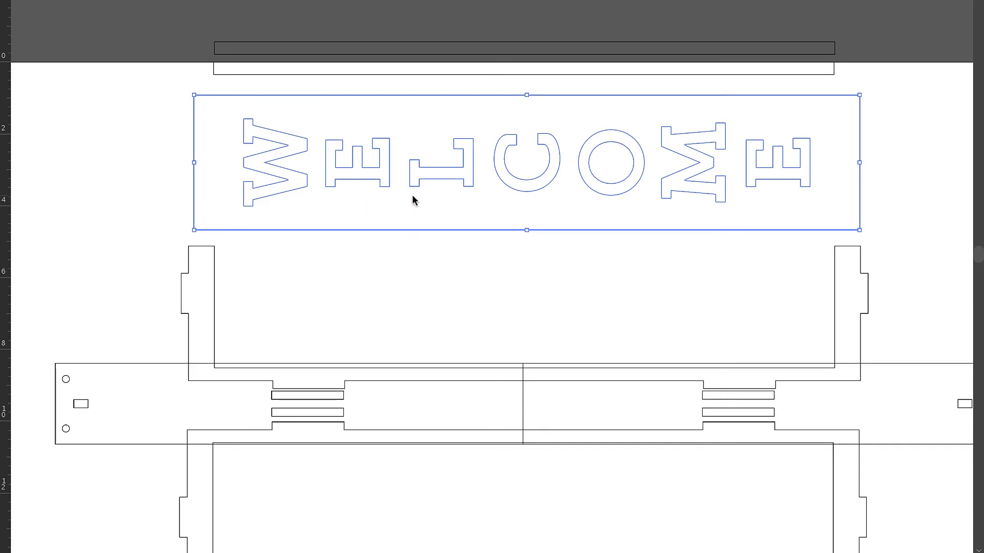
- Bring a spiral bracket from above the artboard to beside the upper frame's right arm, rotated a quarter turn so its straight base stands upright
click(128, 161)
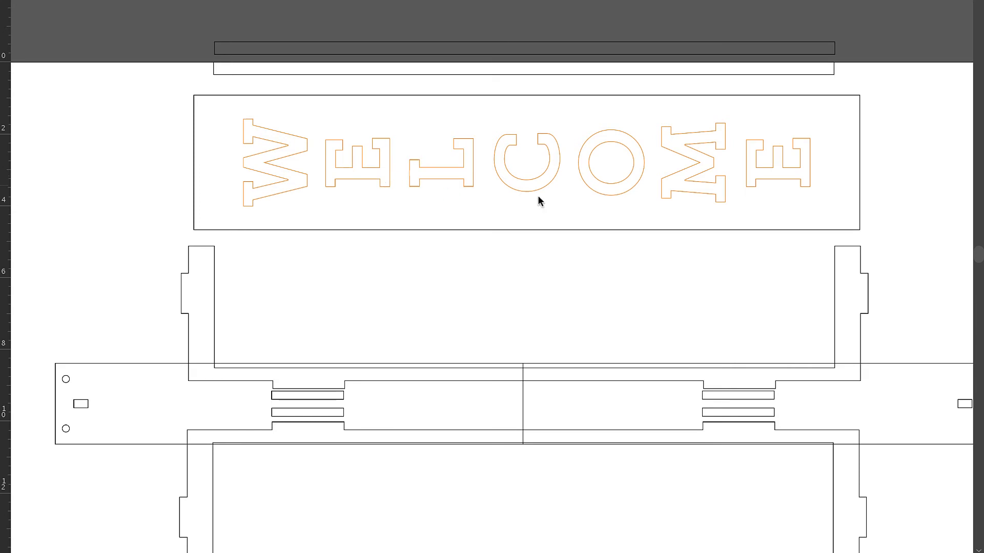
scroll(404, 184, down, 3)
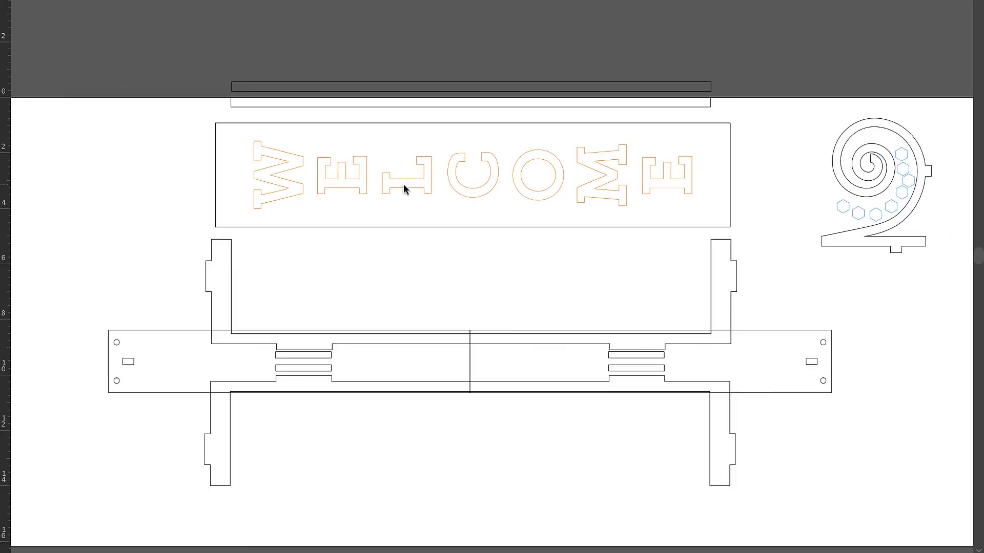
scroll(404, 187, down, 3)
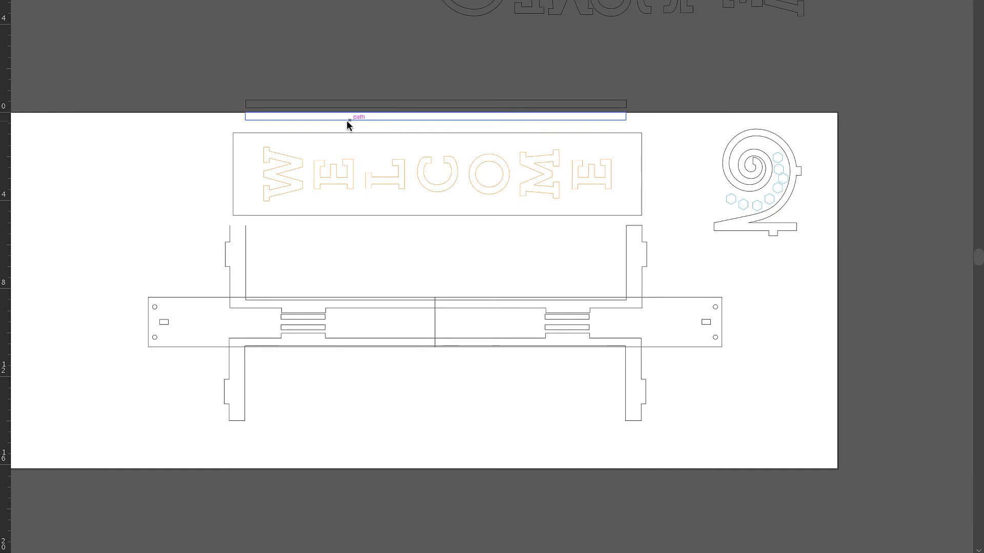
scroll(370, 201, up, 2)
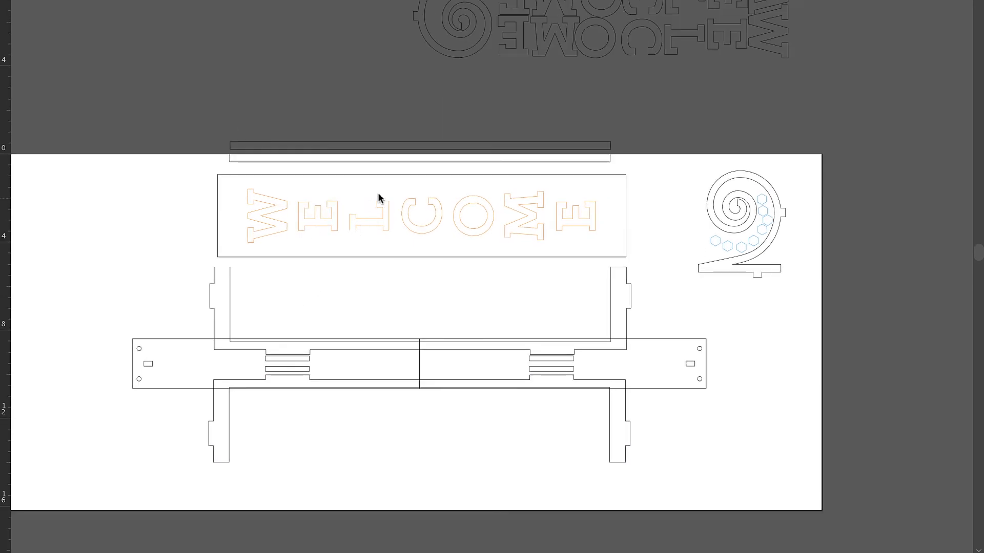
drag(443, 57, 145, 321)
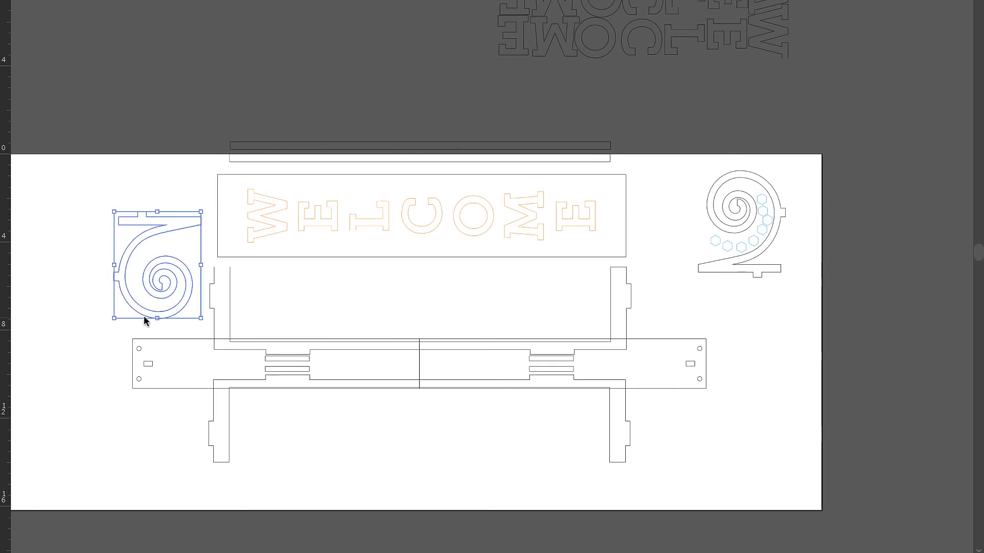
drag(110, 210, 687, 339)
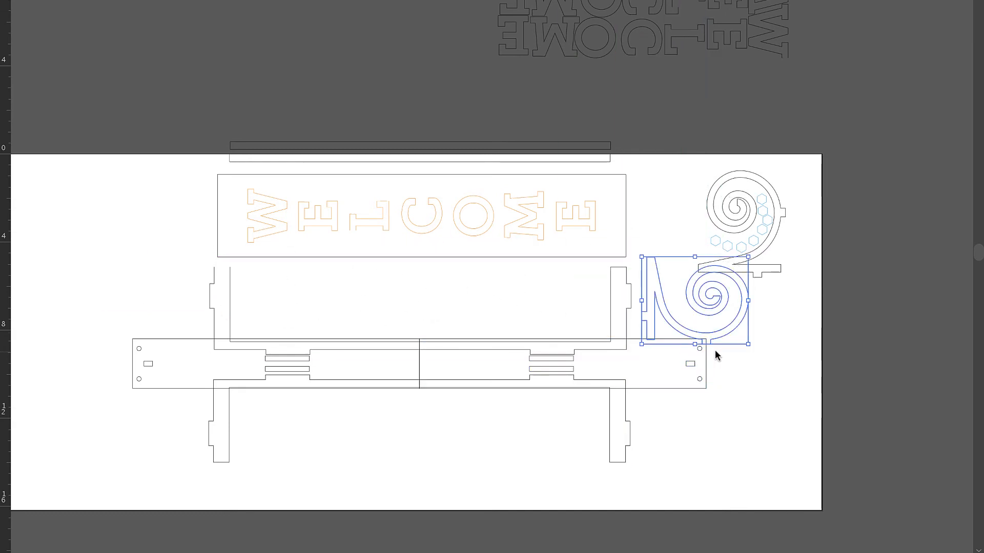
scroll(716, 351, up, 4)
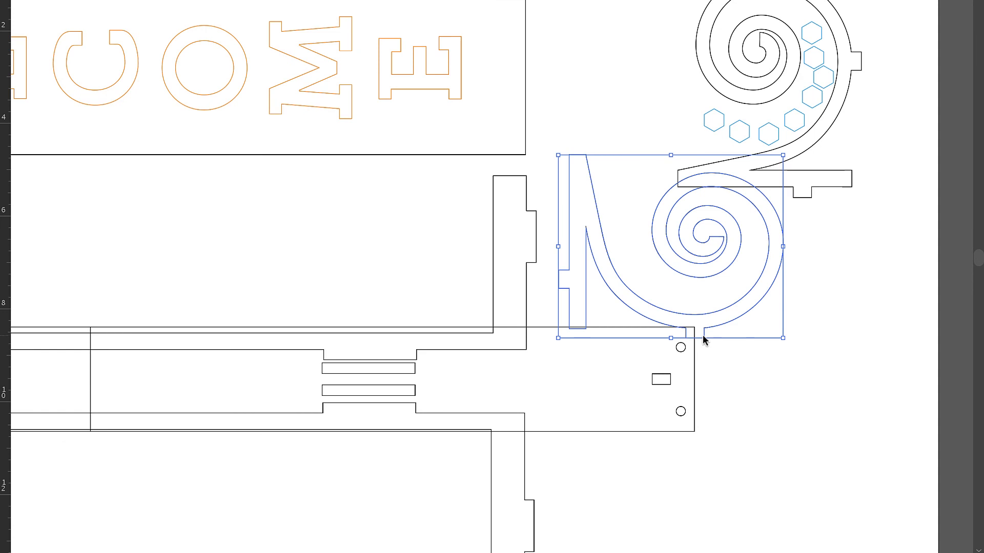
drag(704, 340, 698, 377)
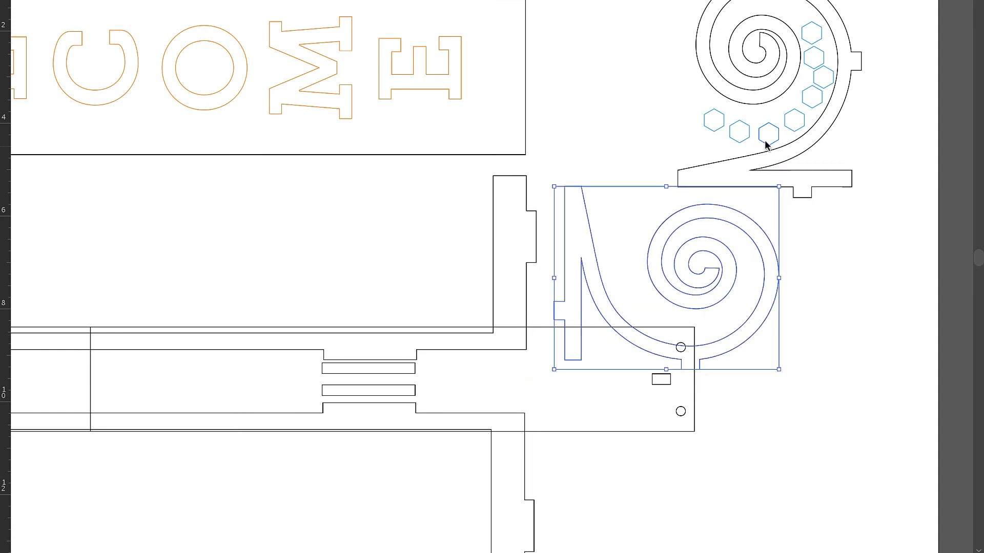
- Move the two small slotted plates from above the artboard into the space between the upper frame's arms
scroll(743, 106, down, 4)
scroll(743, 106, up, 5)
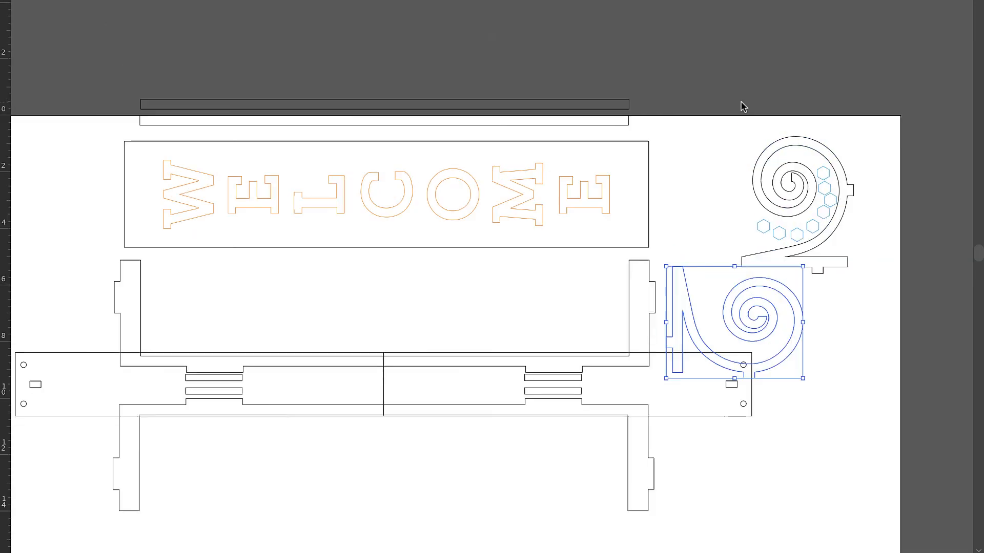
scroll(624, 24, up, 2)
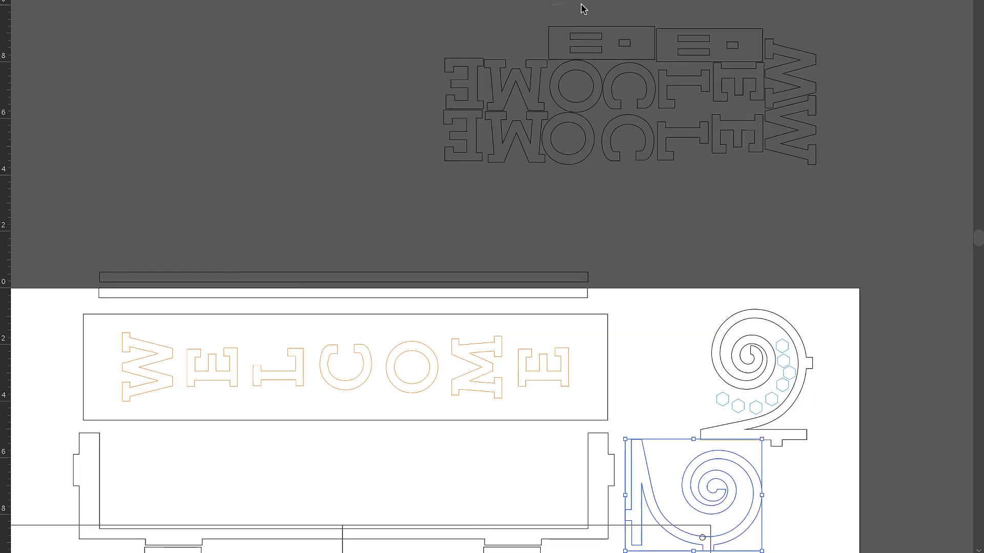
drag(691, 45, 460, 479)
scroll(460, 479, up, 2)
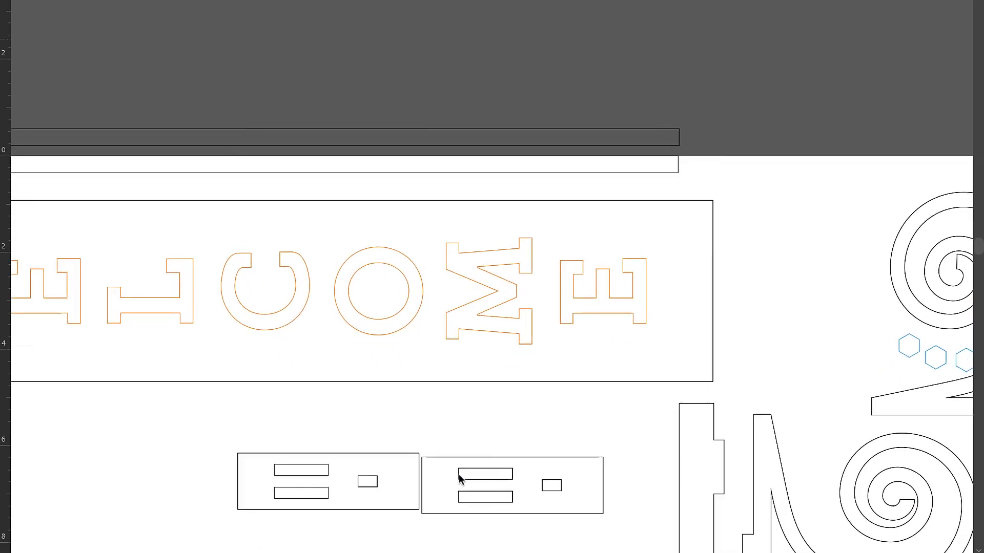
scroll(459, 476, down, 5)
click(421, 256)
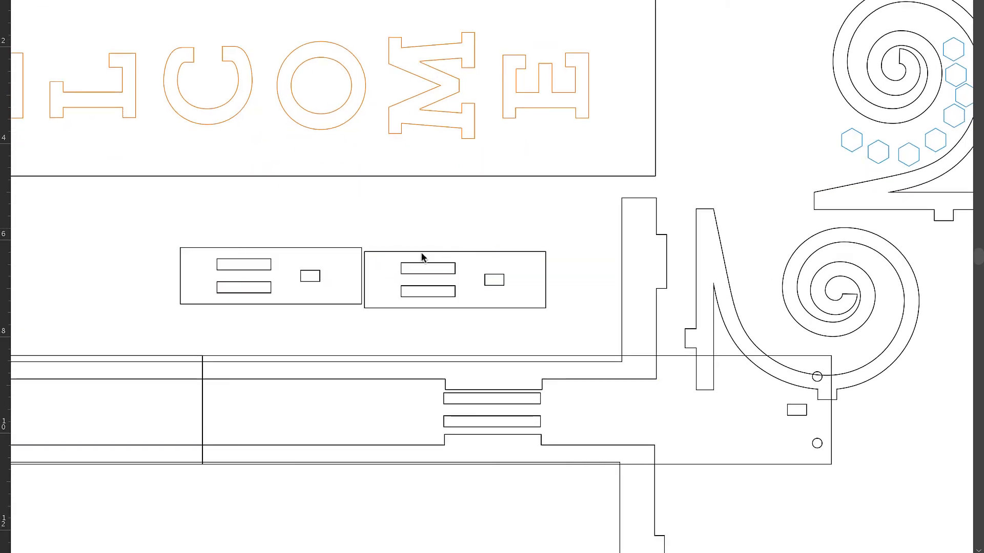
- Rotate the right slotted plate upright and place it over the frame's right arm, aligned with the spiral bracket's straight base
click(422, 256)
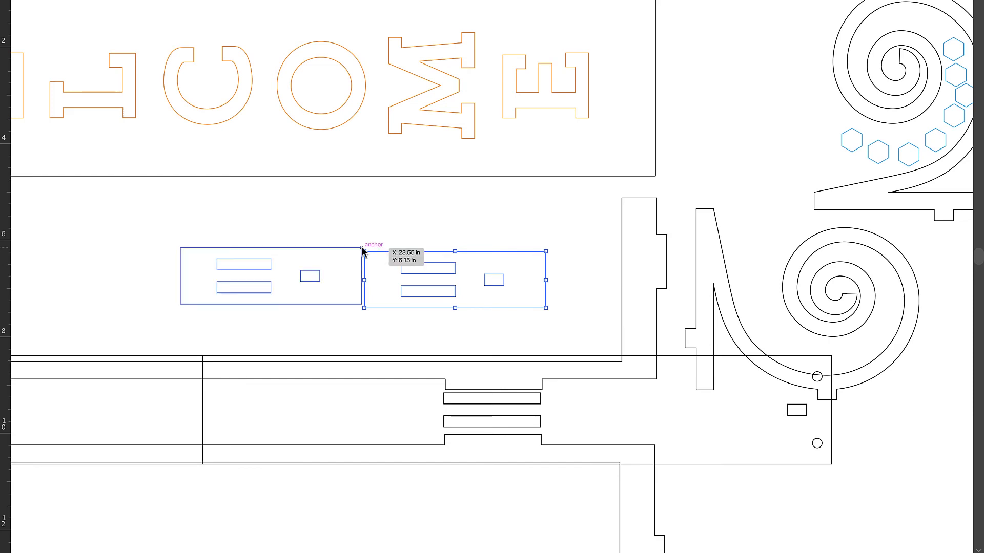
drag(362, 252, 487, 196)
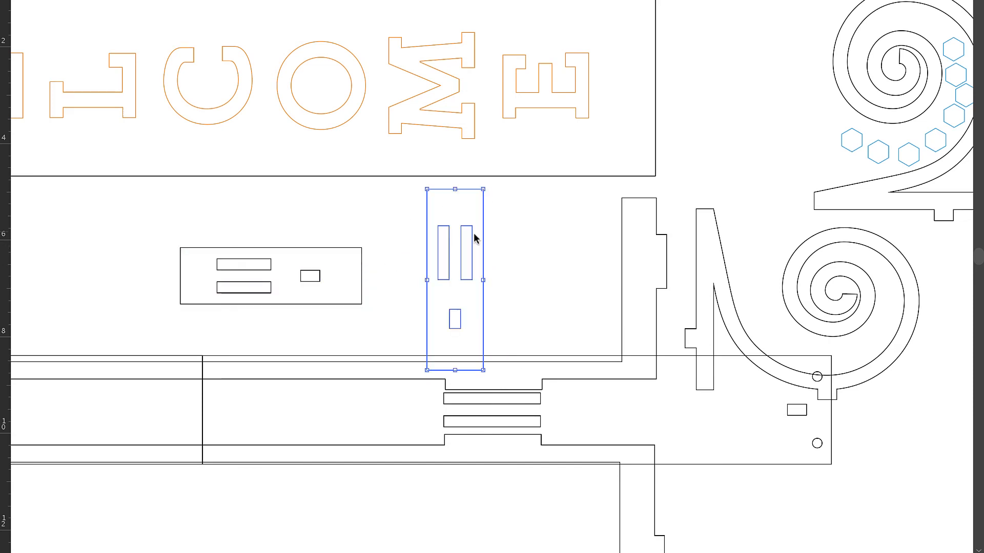
drag(471, 250, 683, 248)
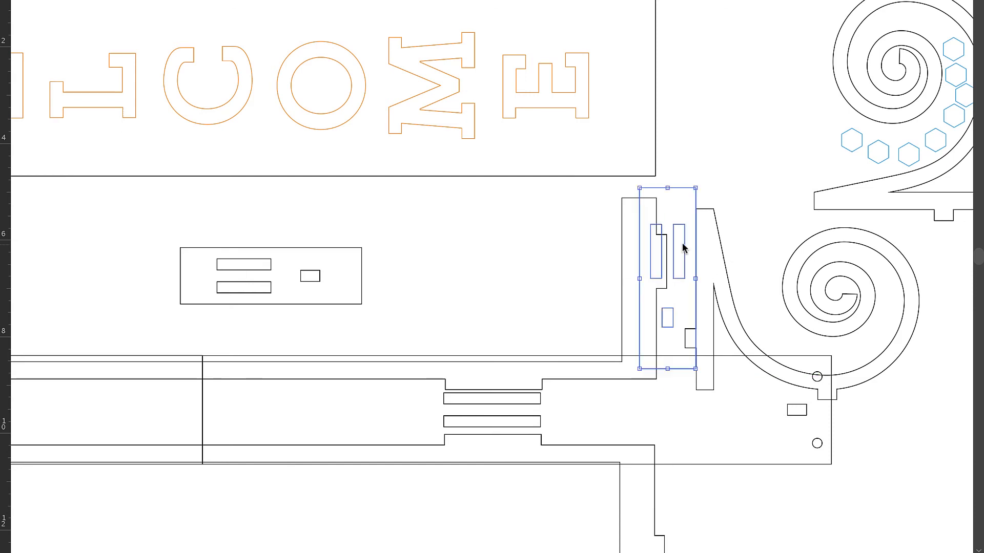
click(622, 294)
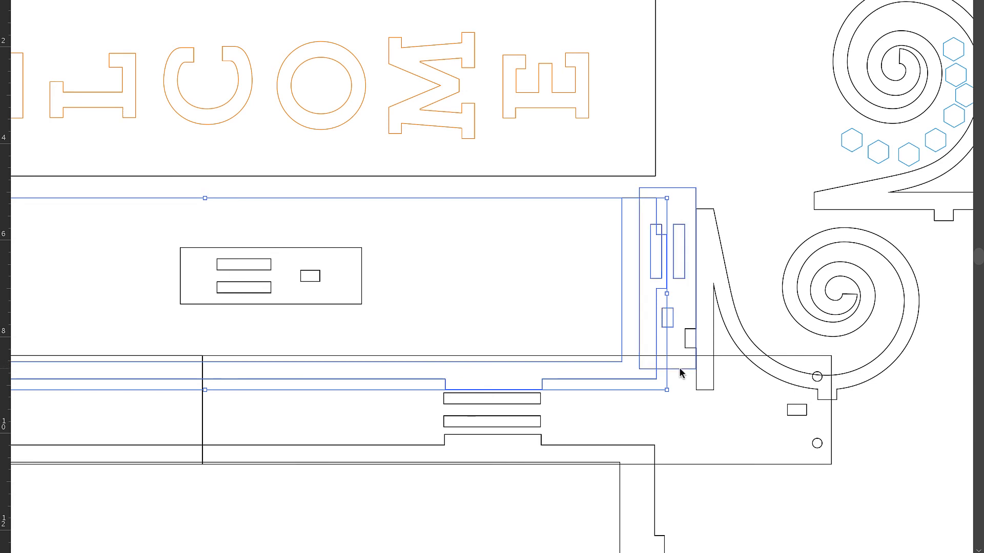
drag(681, 372, 682, 394)
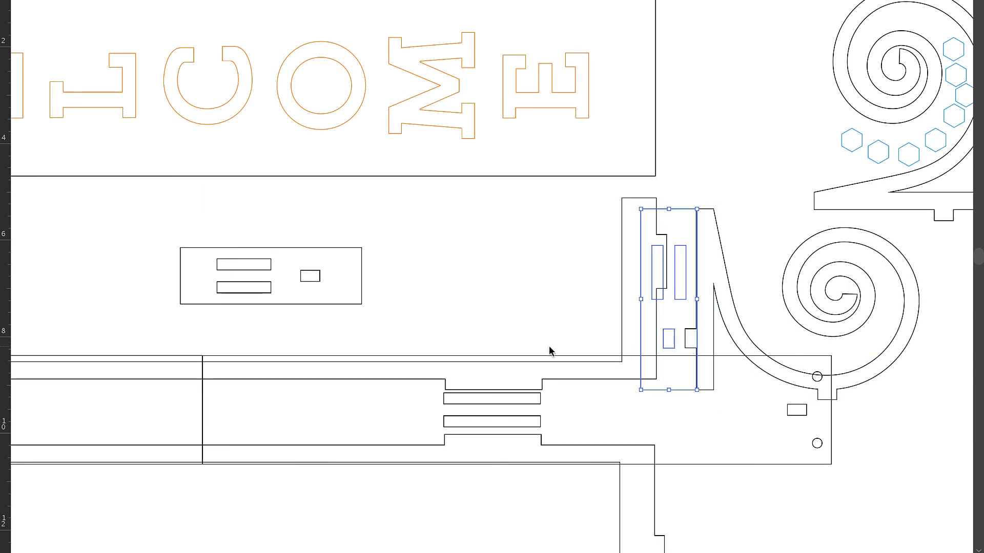
- Rotate the remaining slotted plate upright and place it over the upper frame's left arm
scroll(550, 350, down, 2)
drag(297, 268, 446, 329)
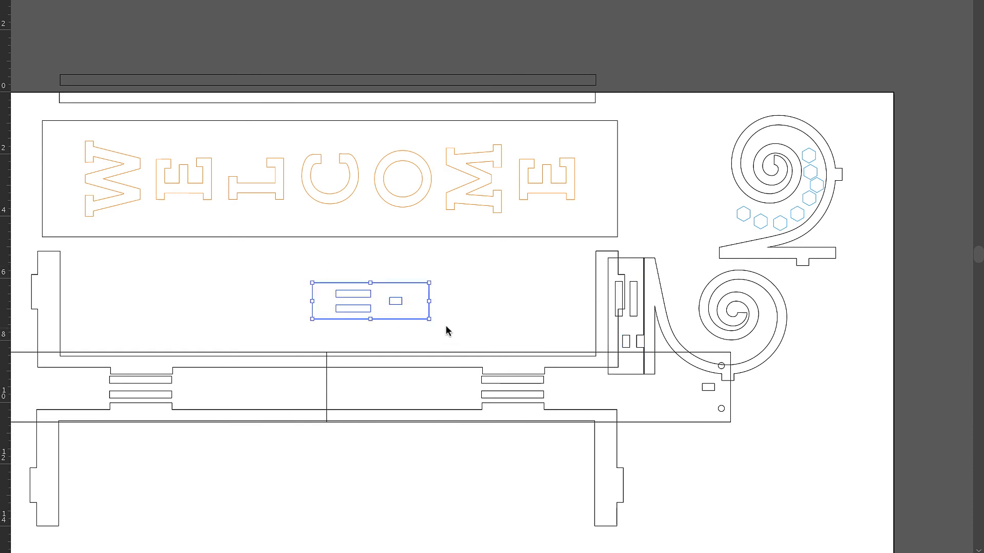
drag(438, 285, 388, 355)
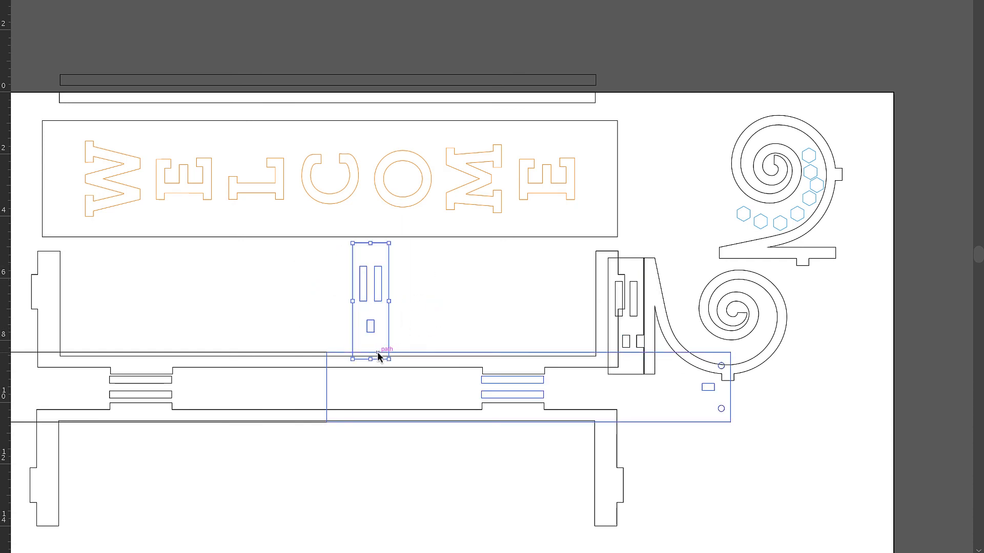
scroll(377, 352, left, 5)
drag(465, 313, 123, 325)
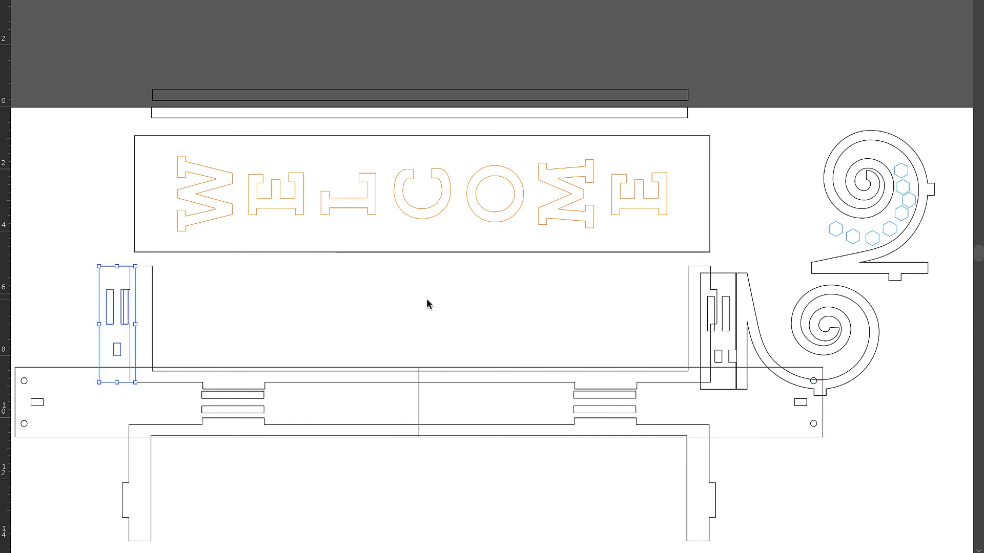
- Move the second spiral bracket away from the hexagons to the artboard's left side, clear of the left slotted plate
drag(836, 194, 28, 304)
scroll(29, 303, left, 5)
scroll(28, 303, down, 1)
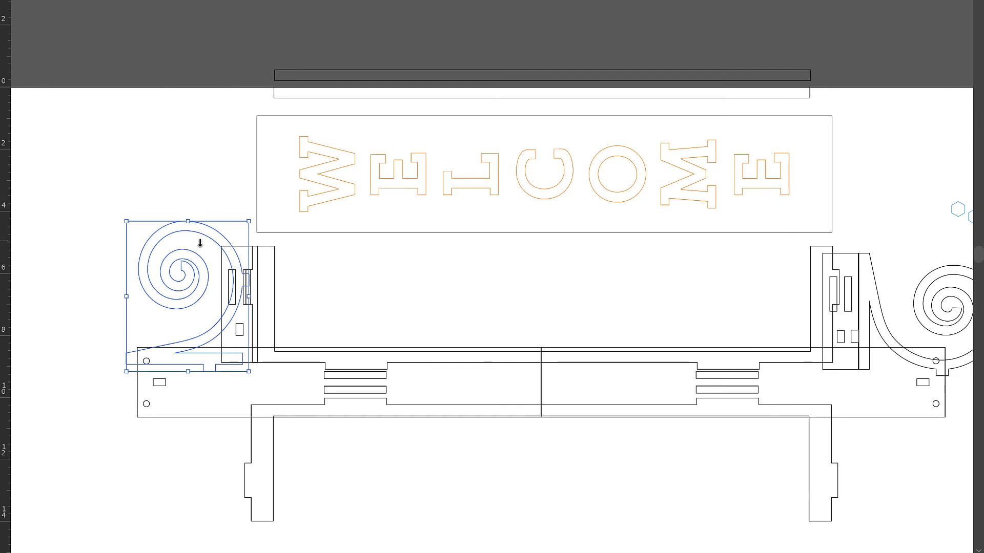
drag(203, 239, 145, 183)
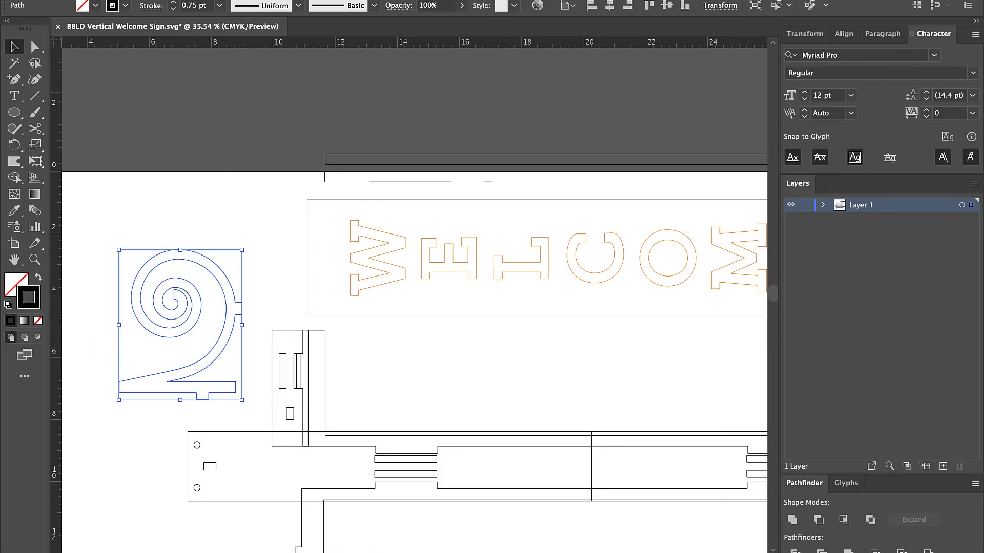
- Reflect the left spiral bracket across the vertical axis and rotate it a quarter turn so its straight base stands upright
click(236, 0)
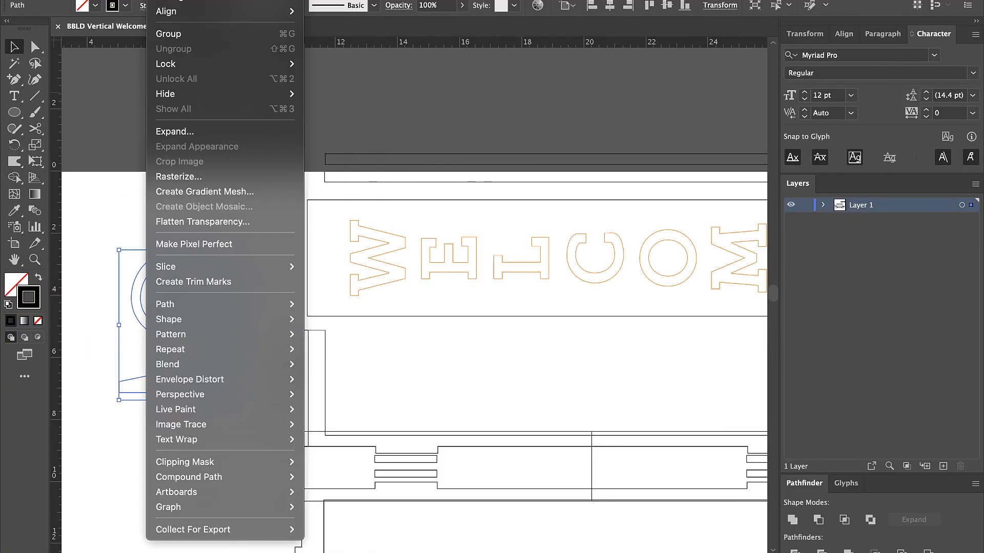
mouse_move(225, 0)
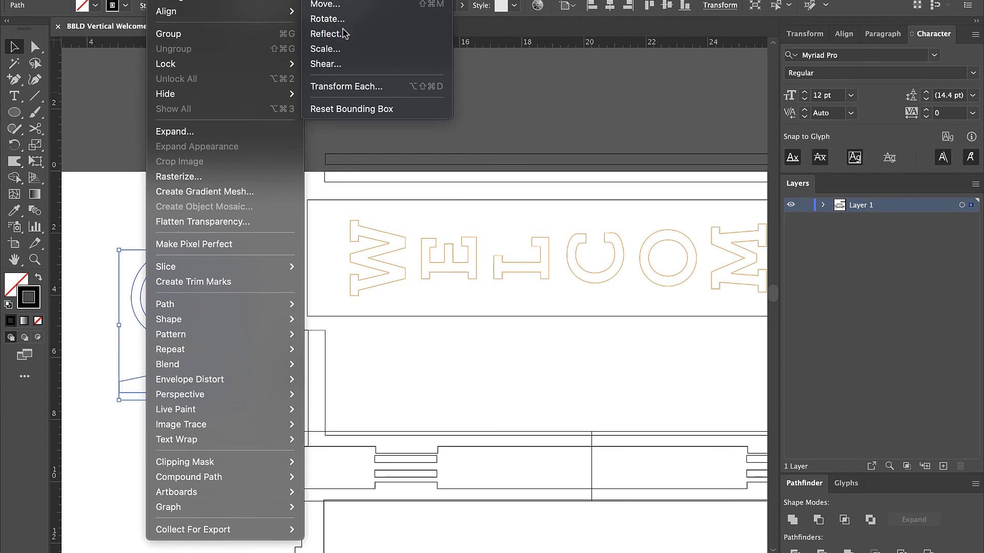
click(327, 33)
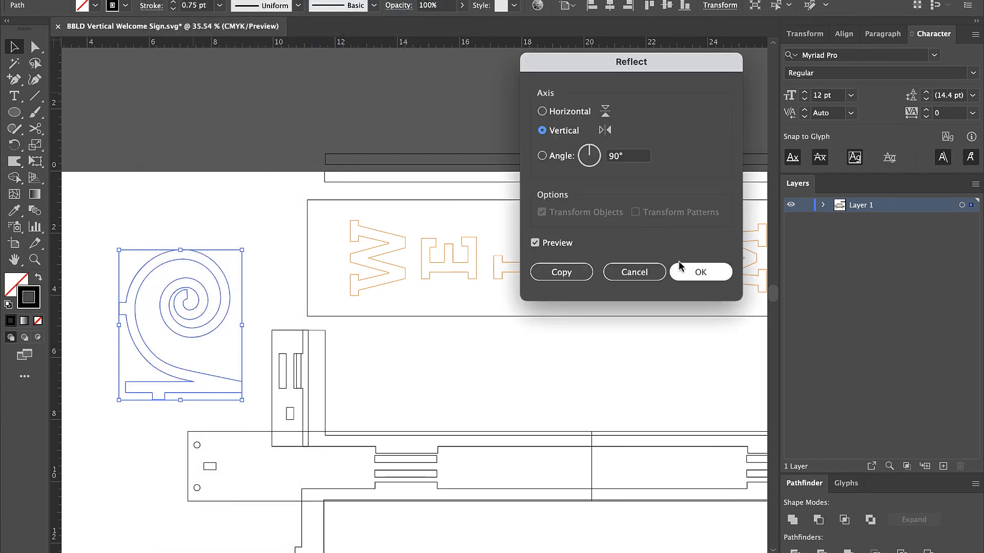
click(691, 272)
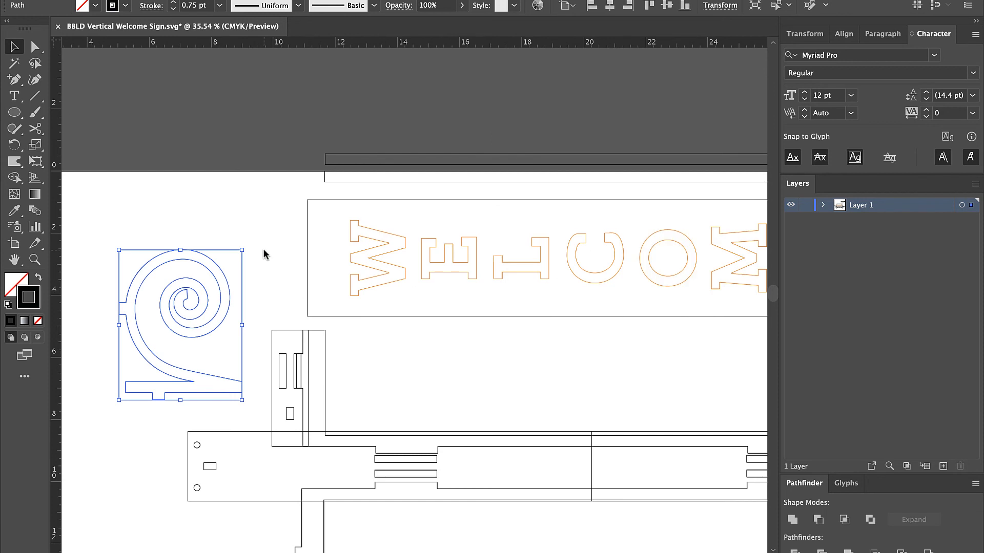
drag(247, 249, 107, 286)
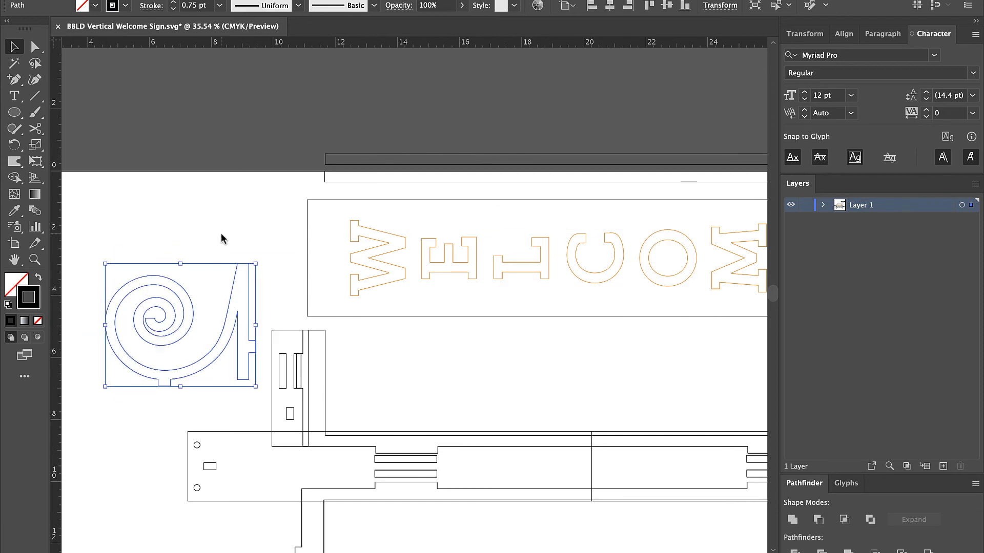
- Switch to Full Screen Mode and place the mirrored spiral bracket with its straight base over the left slotted plate
click(313, 0)
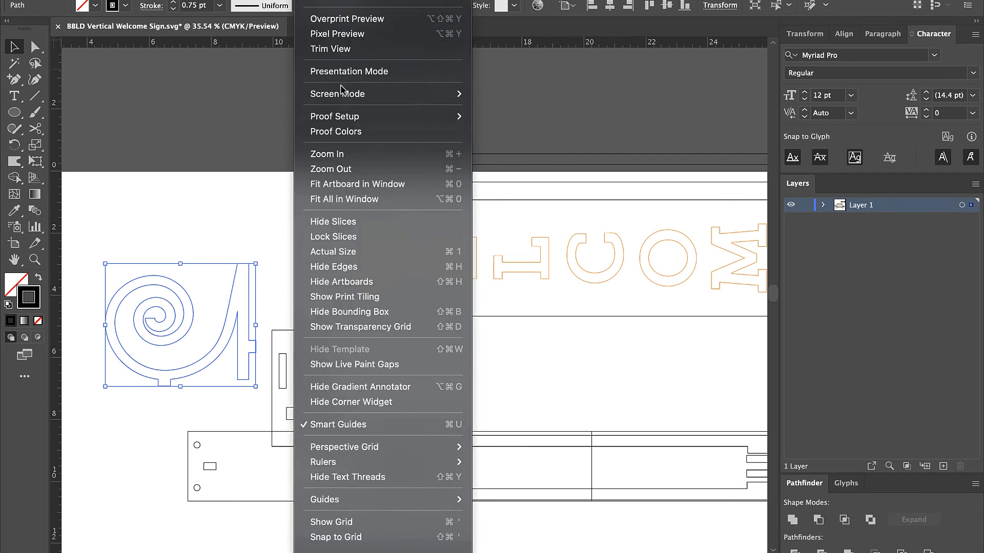
mouse_move(358, 94)
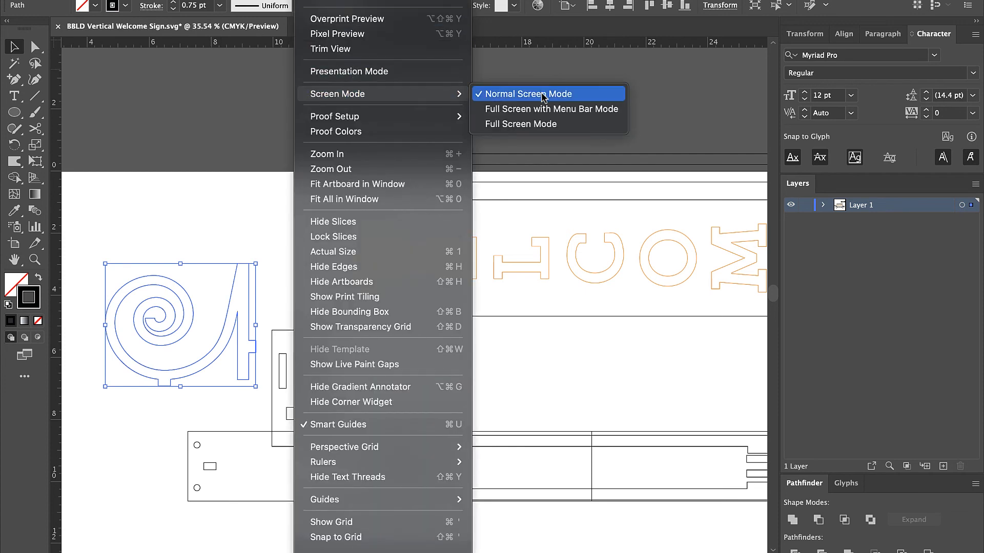
click(543, 123)
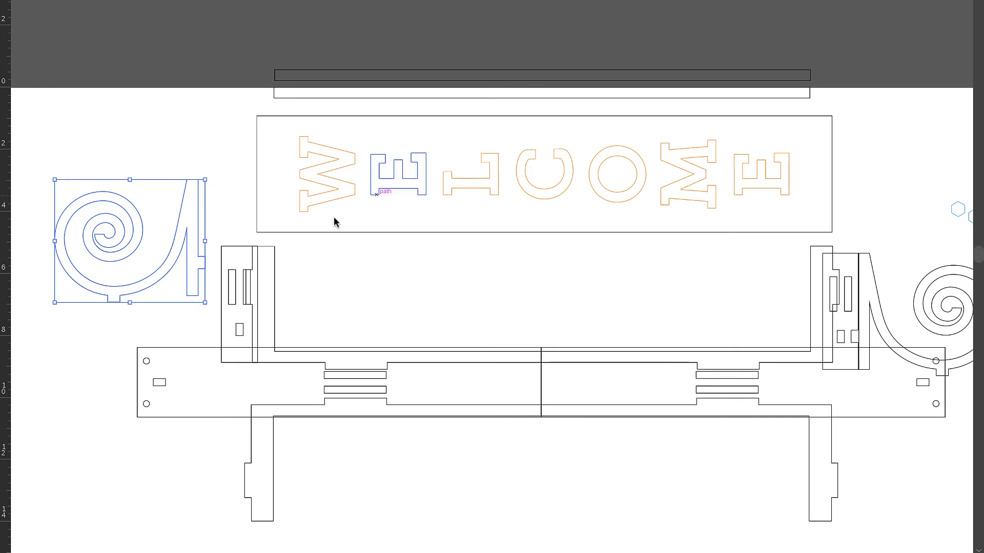
drag(199, 221, 234, 286)
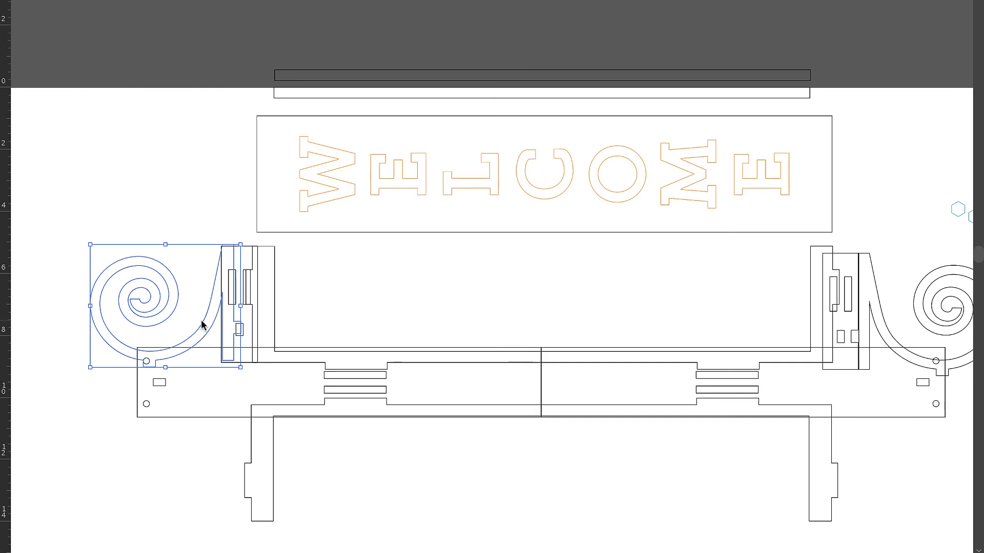
drag(201, 329, 201, 305)
- Select both rows of loose WELCOME letters and move them to just above the long strips over the panel
scroll(175, 115, up, 5)
scroll(175, 114, right, 3)
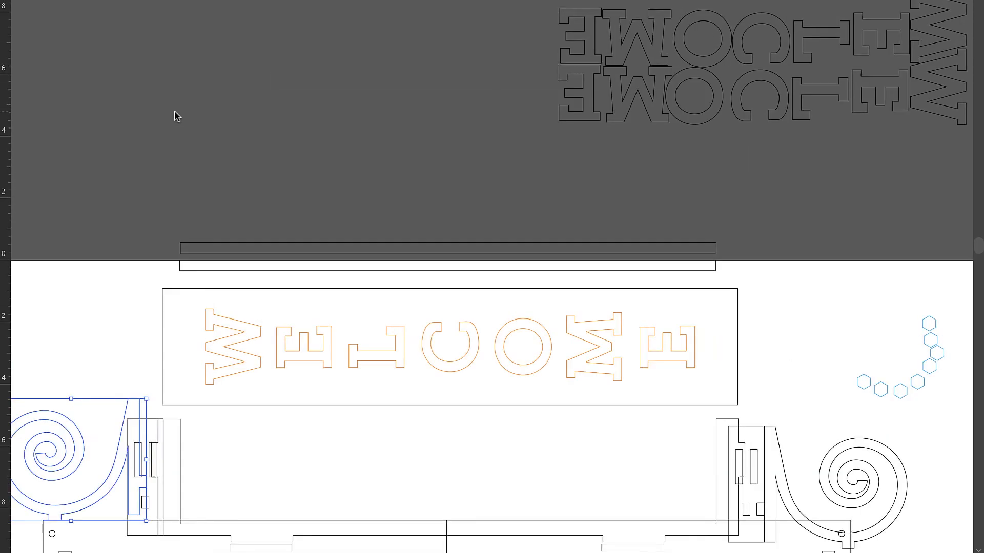
drag(378, 82, 975, 215)
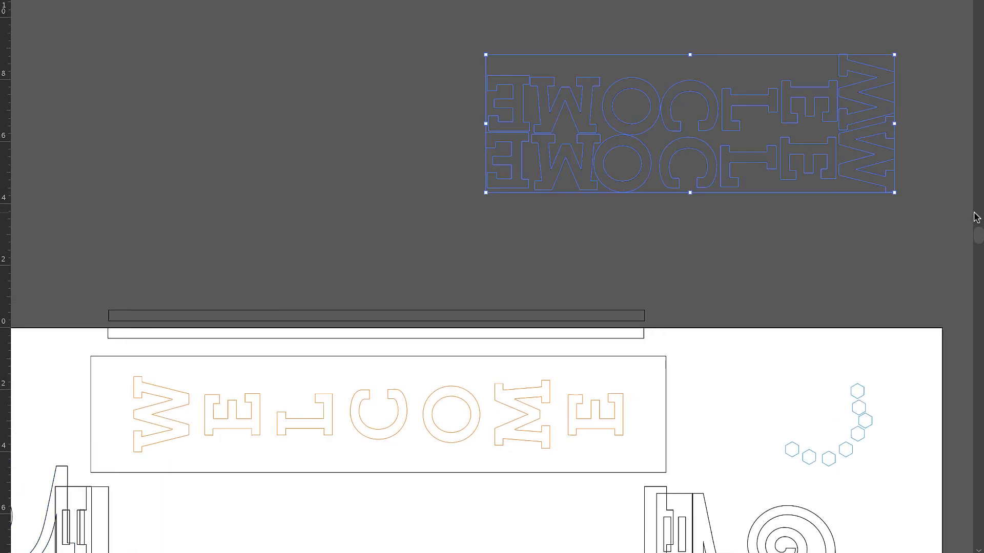
drag(813, 151, 519, 260)
scroll(440, 391, down, 5)
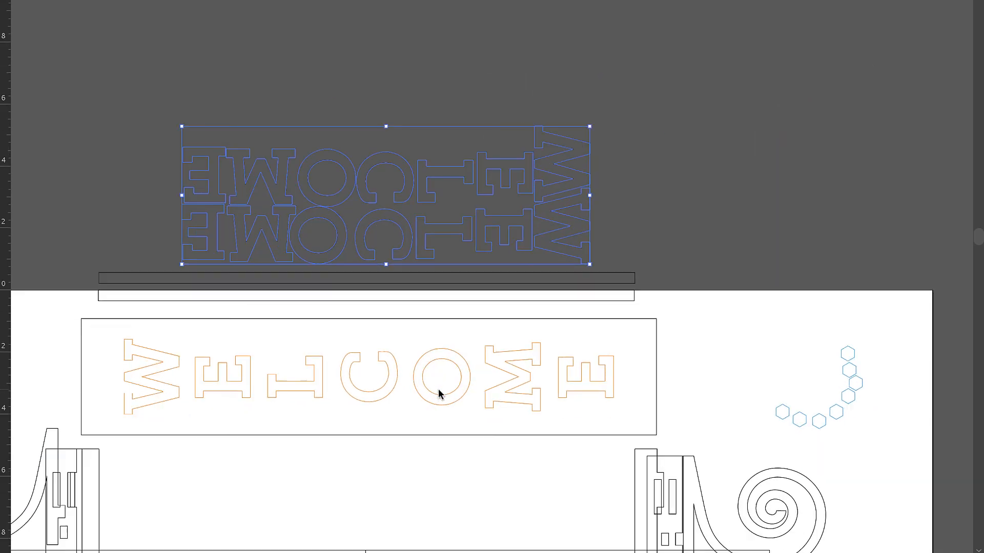
scroll(441, 394, down, 3)
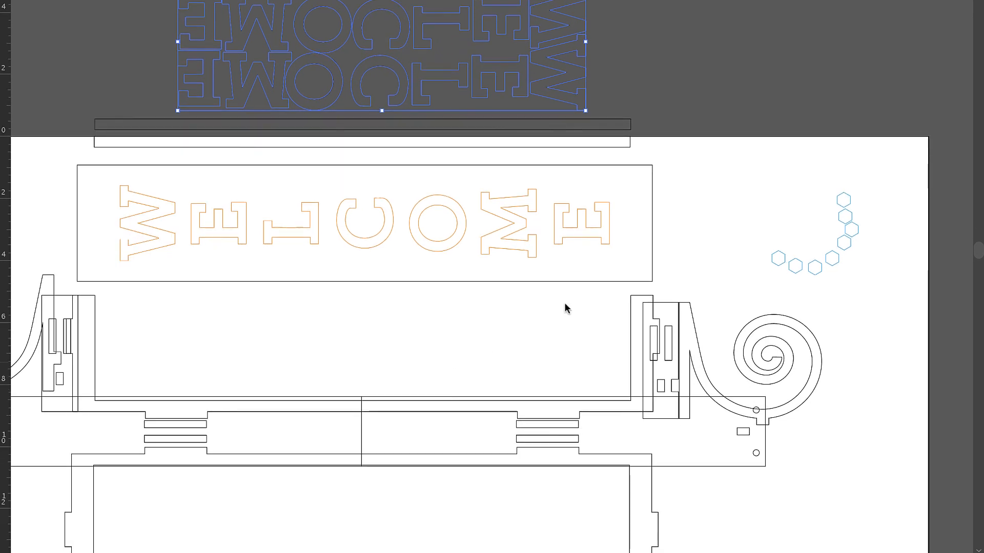
- Move two hexagons from the arc of loose ones onto the lower and upper round holes at the long plate's right end
scroll(759, 271, down, 1)
scroll(758, 251, up, 3)
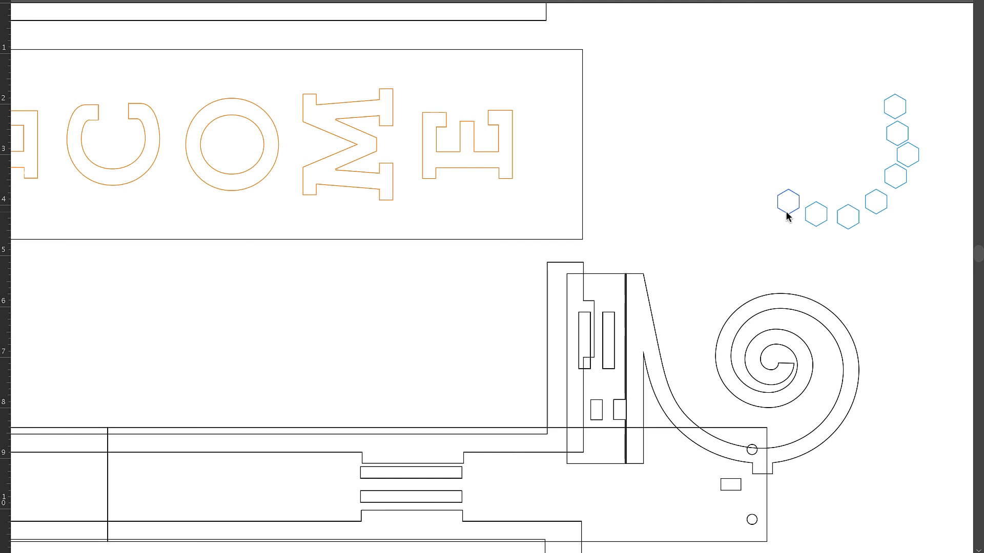
drag(787, 214, 704, 263)
scroll(705, 268, down, 5)
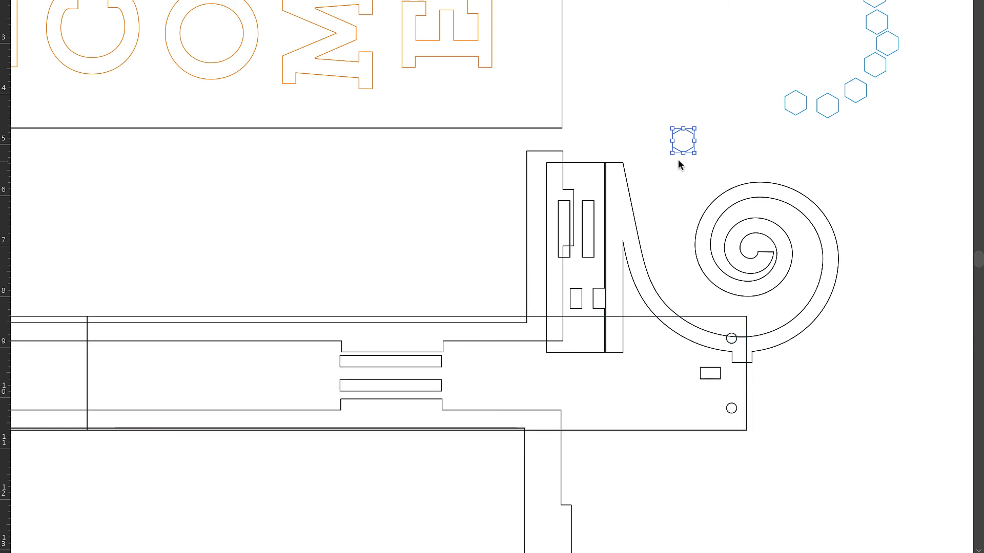
drag(672, 152, 694, 385)
key(ctrl+z)
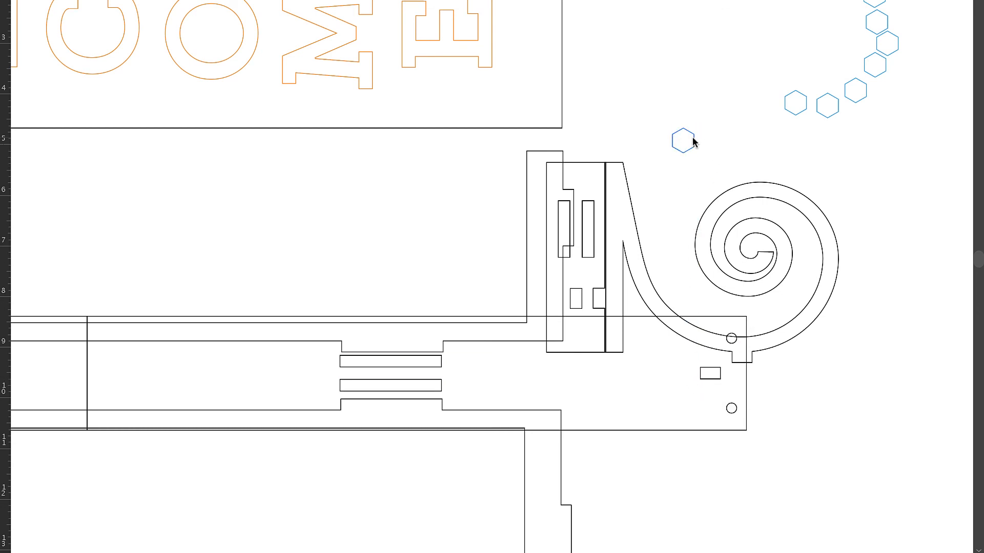
drag(693, 143, 740, 409)
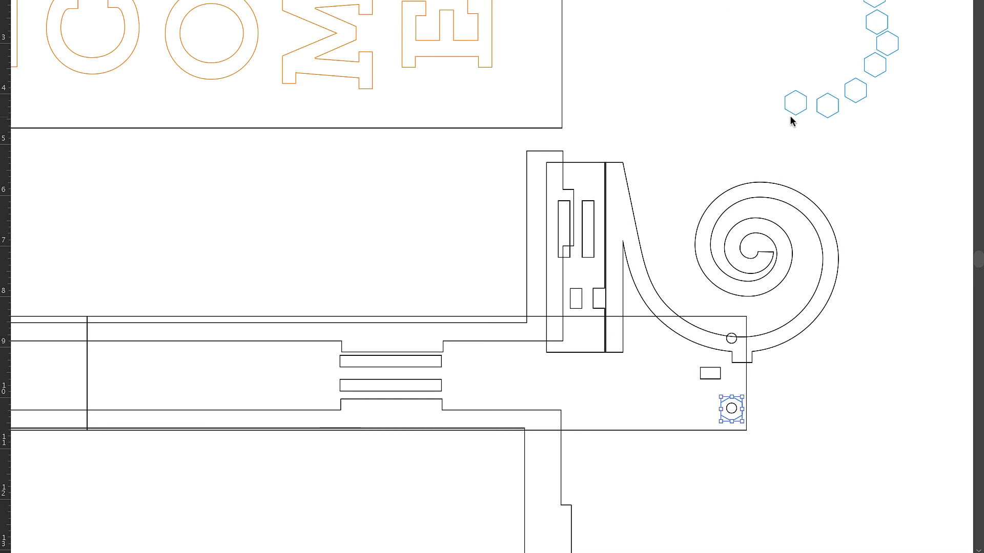
drag(791, 115, 729, 353)
scroll(51, 367, left, 3)
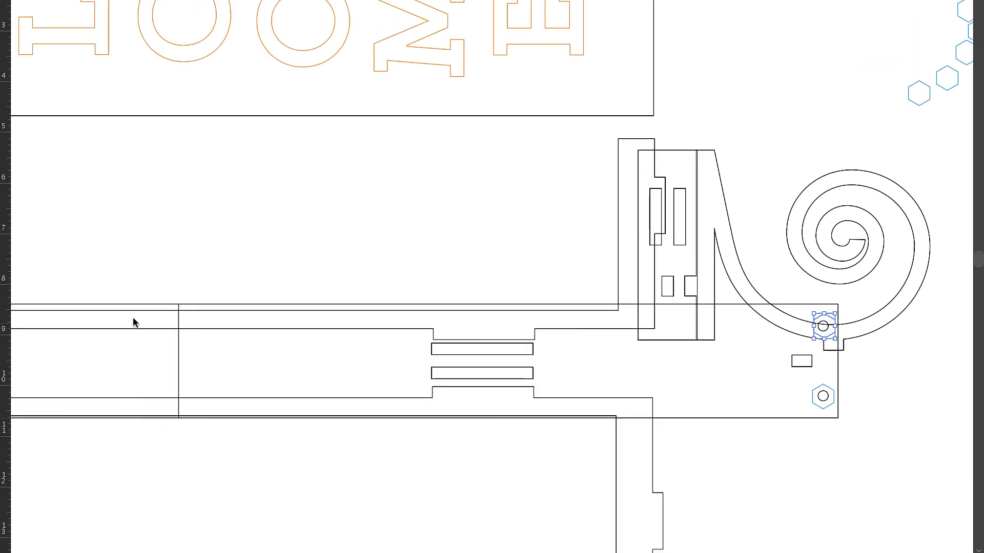
scroll(125, 300, left, 10)
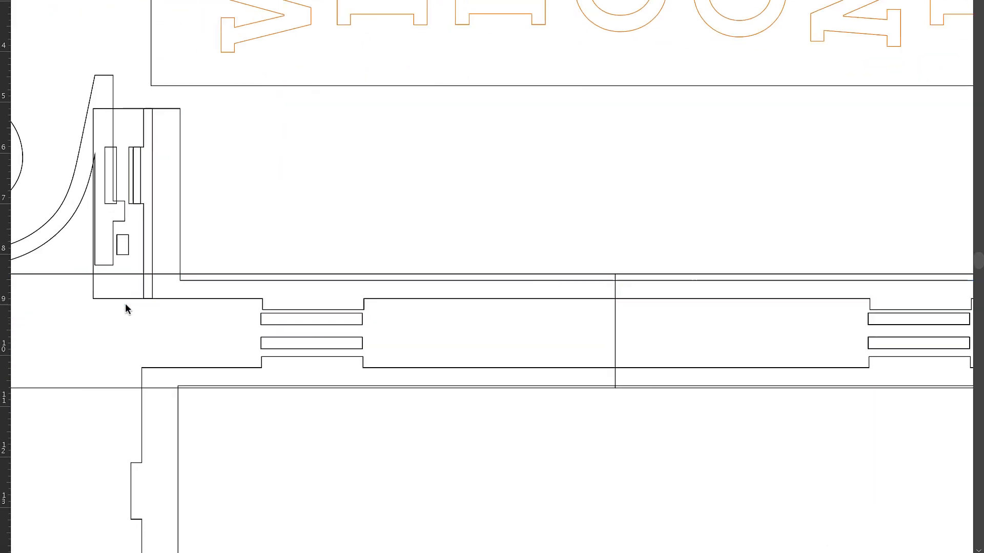
scroll(125, 303, left, 3)
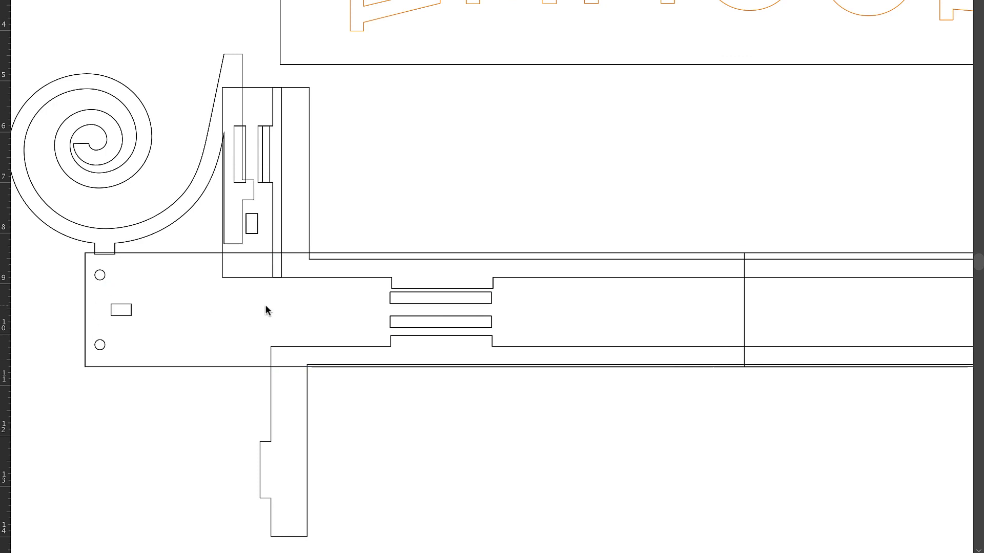
scroll(265, 310, down, 3)
scroll(265, 310, right, 2)
scroll(266, 311, up, 1)
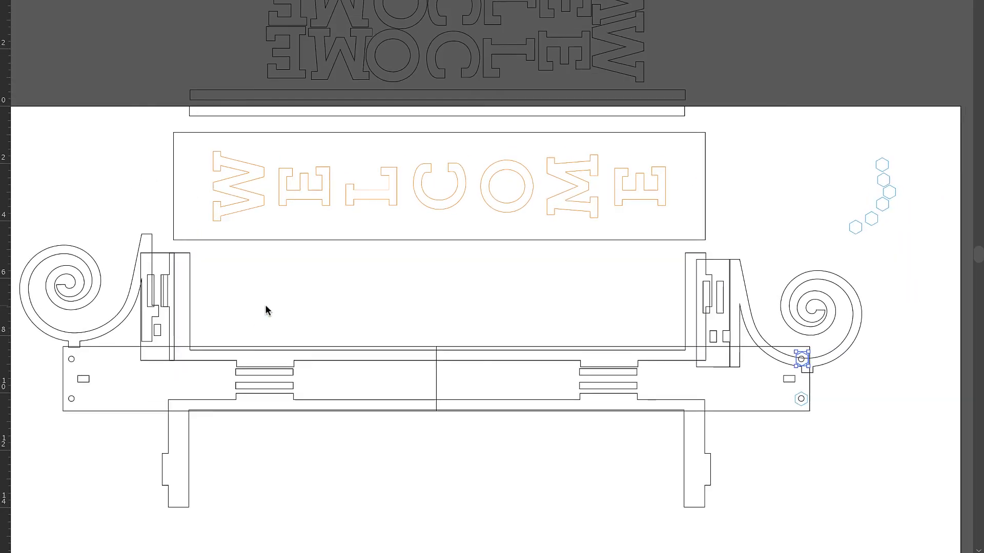